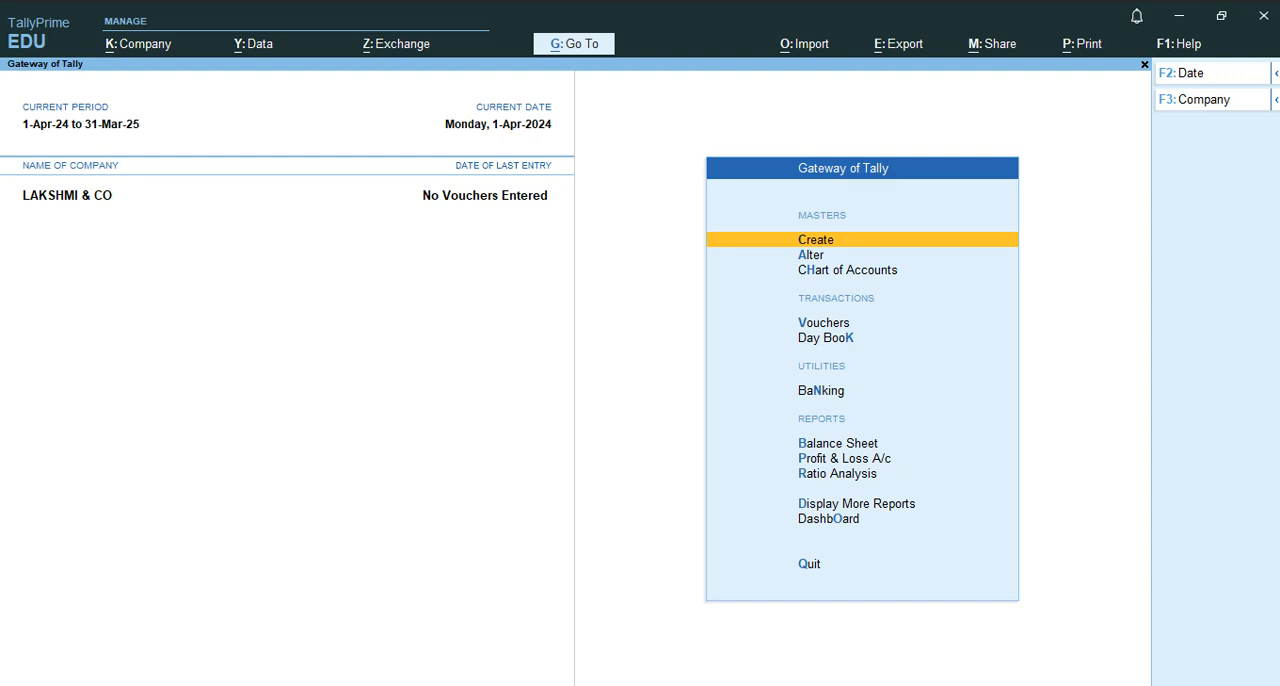
# Open the company LAKSHMI & CO for alteration.
pyautogui.press('F3')
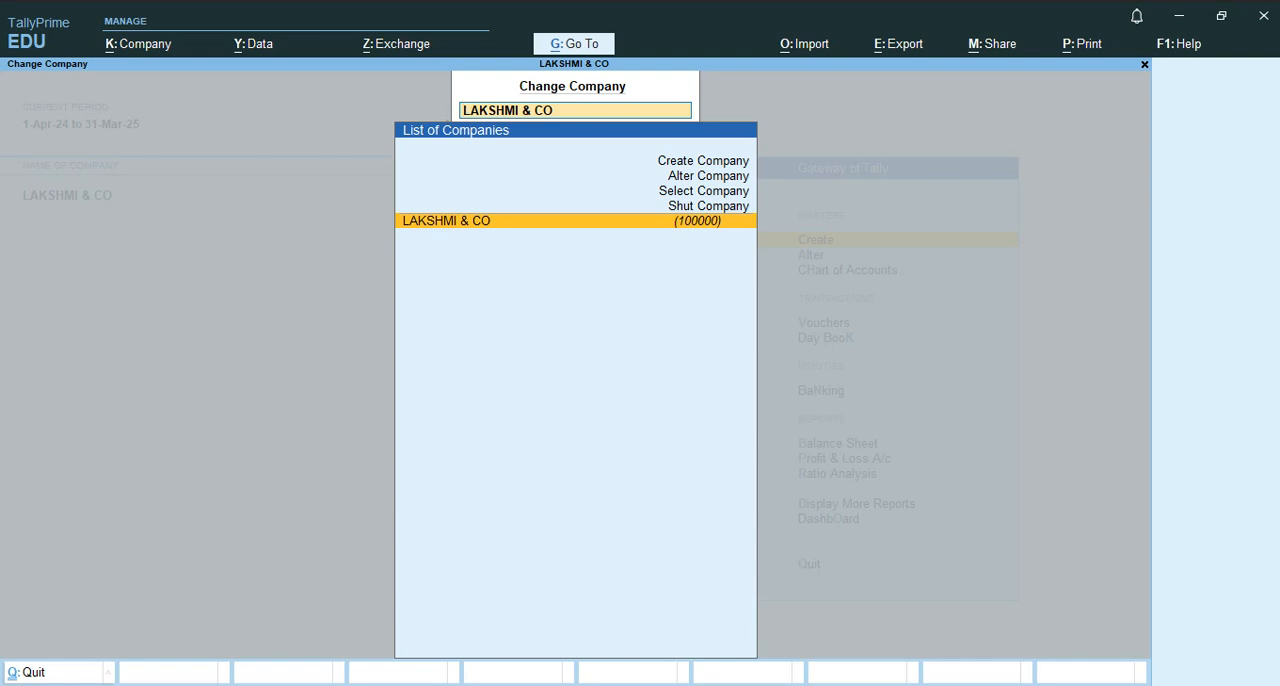
pyautogui.press('Up')
pyautogui.press('Up')
pyautogui.press('Up')
pyautogui.press('Up')
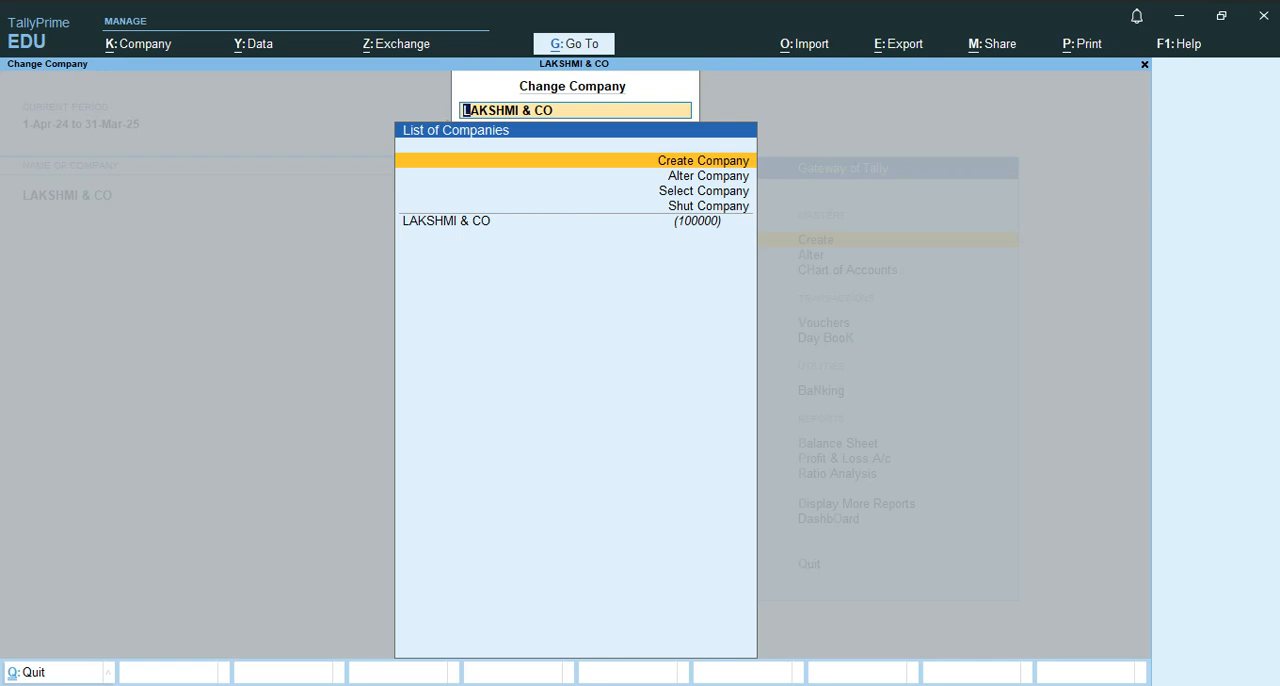
pyautogui.press('Down')
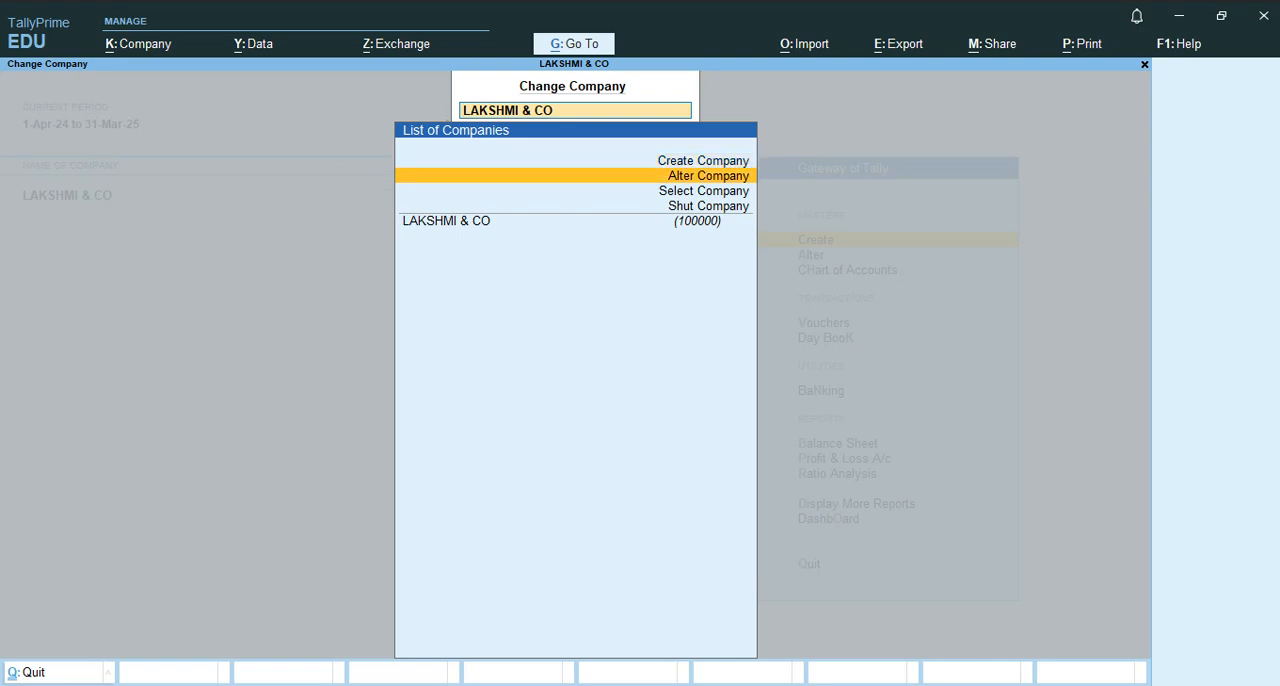
pyautogui.press('Down')
pyautogui.press('Down')
pyautogui.press('Down')
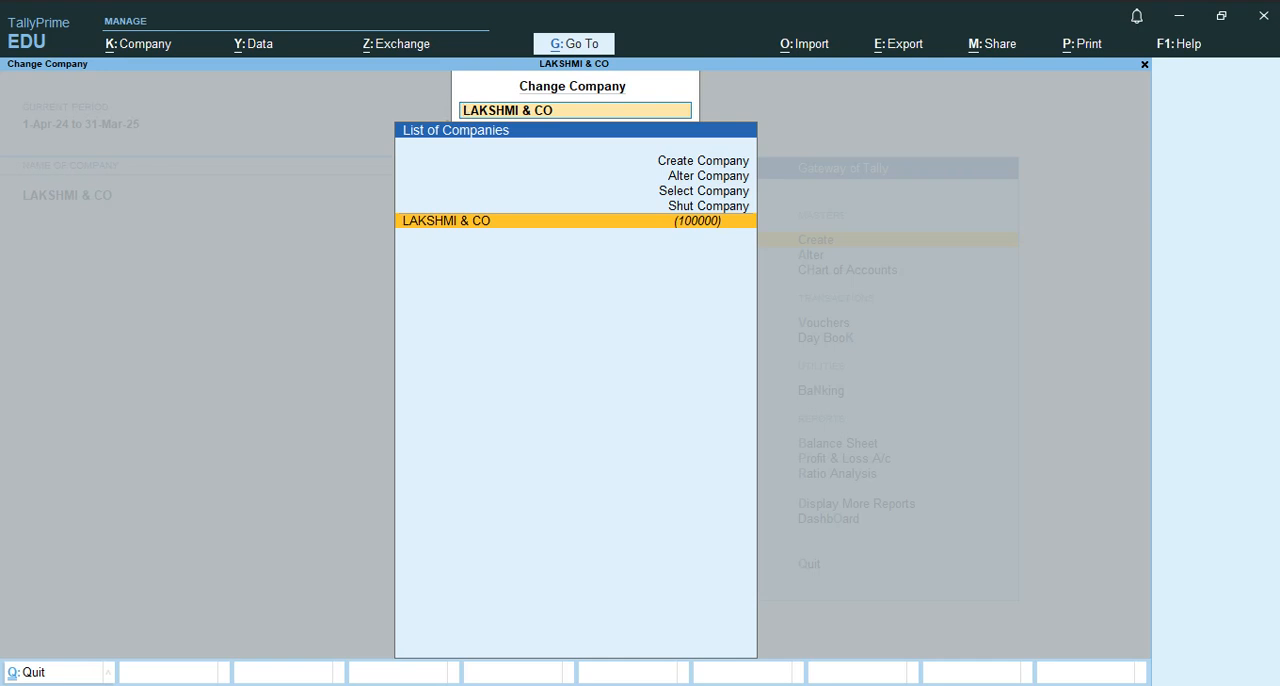
pyautogui.press('Up')
pyautogui.press('Up')
pyautogui.press('Up')
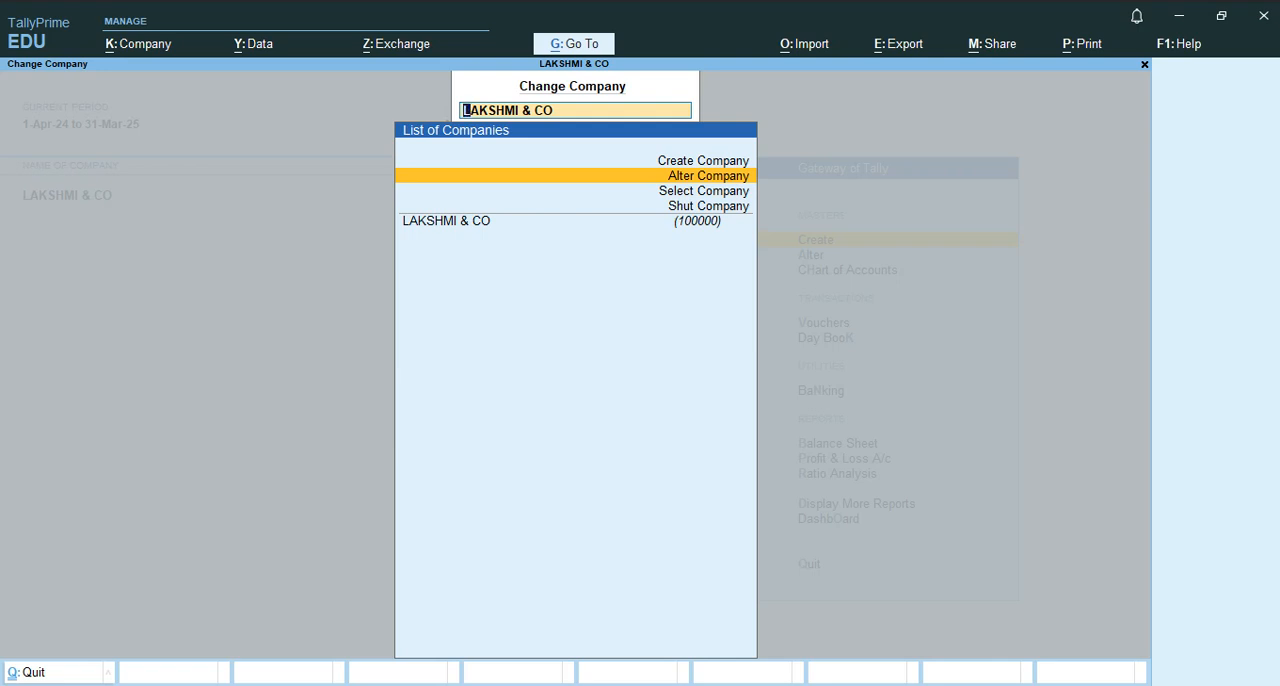
pyautogui.press('Return')
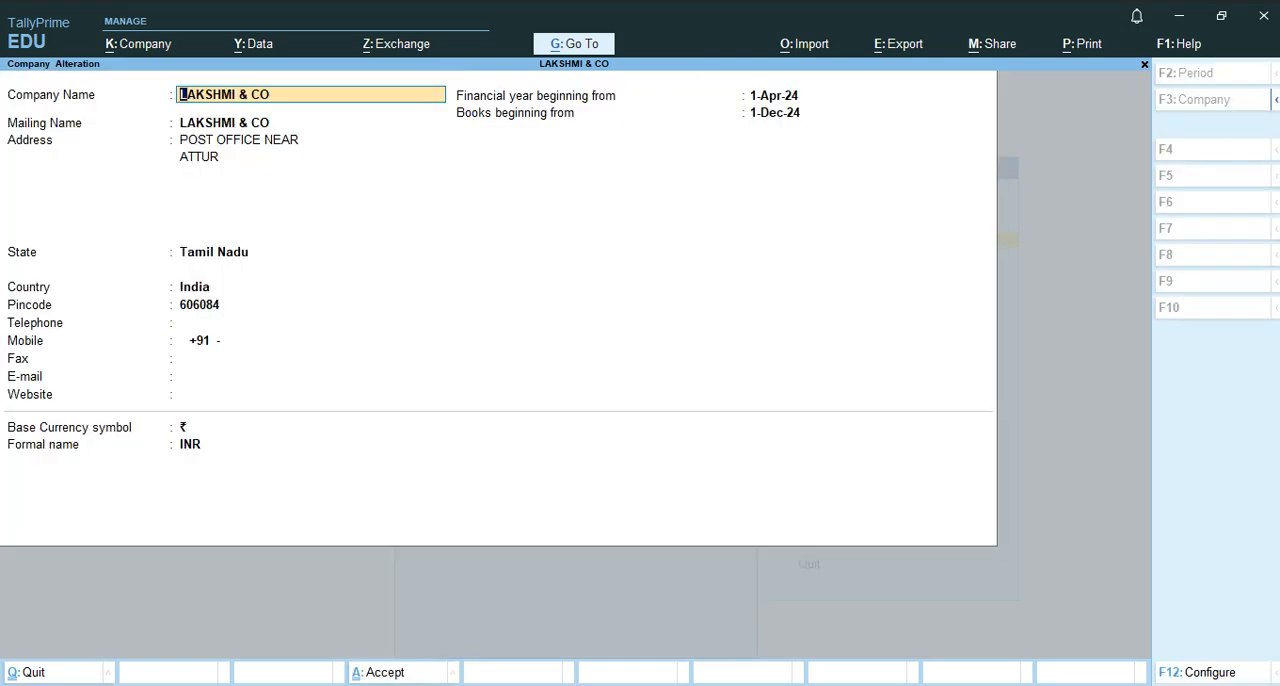
# Keep the existing name, address, state and pincode, and enter the company's mobile number.
pyautogui.press('Return')
pyautogui.press('Return')
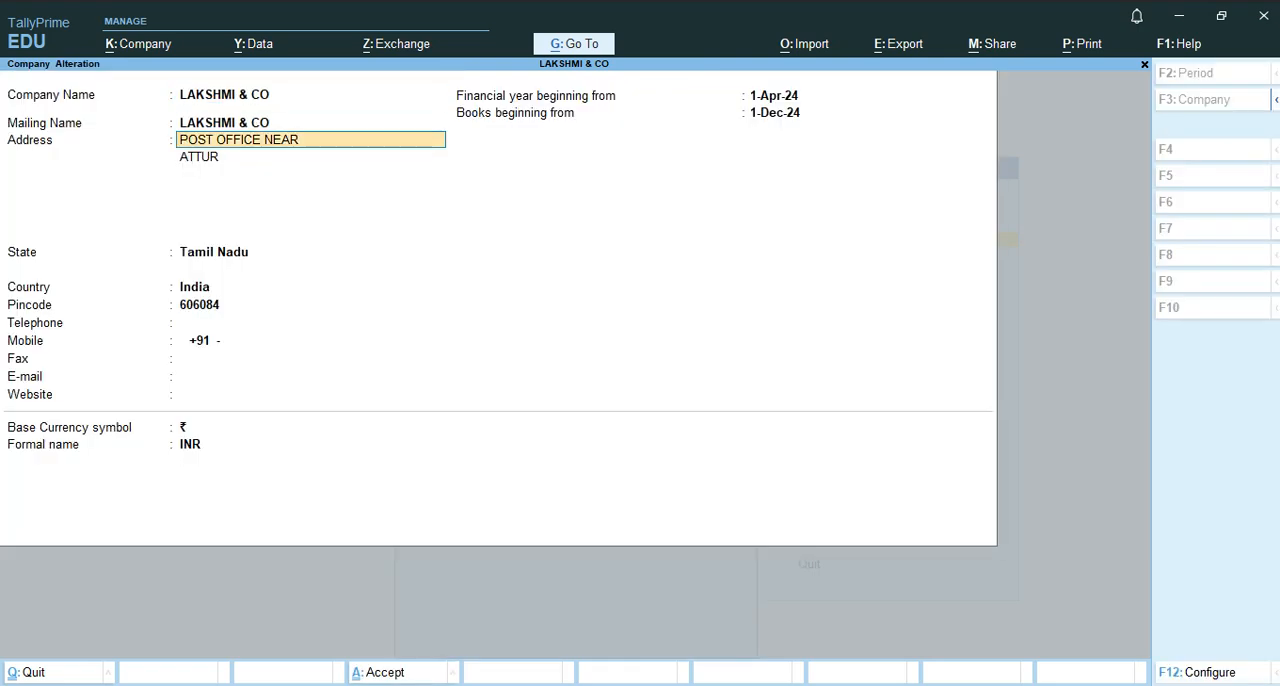
pyautogui.press('Return')
pyautogui.press('Return')
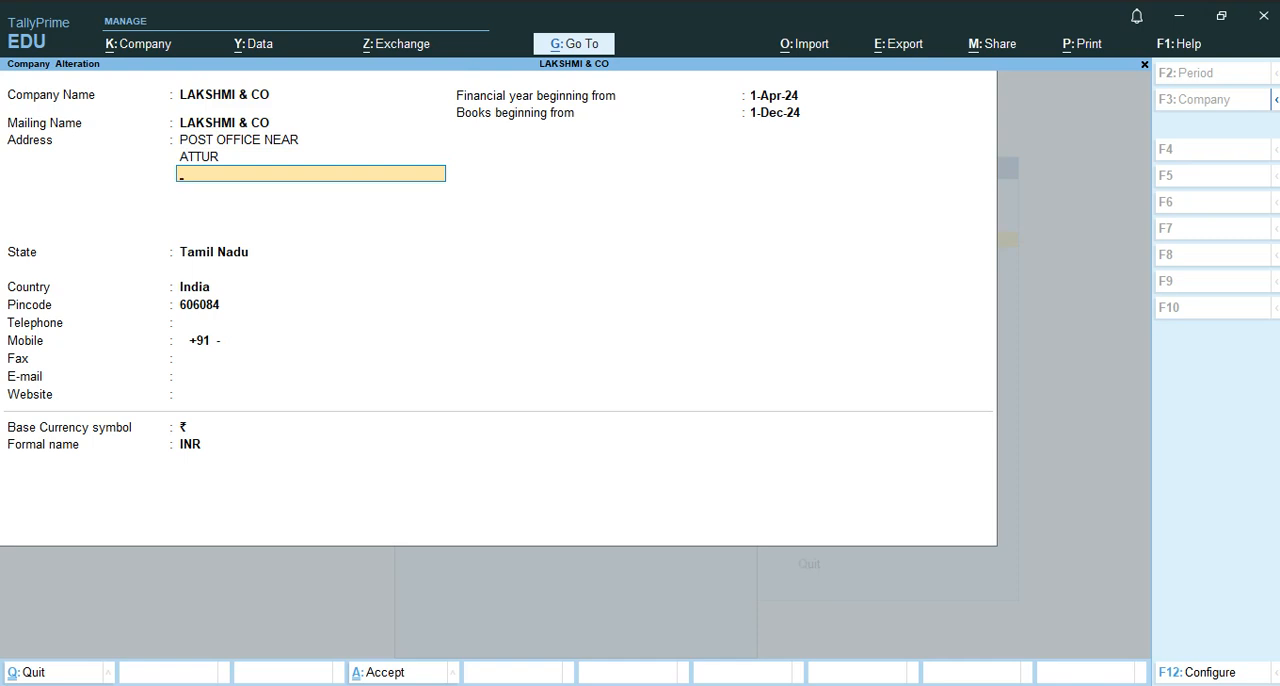
pyautogui.press('Return')
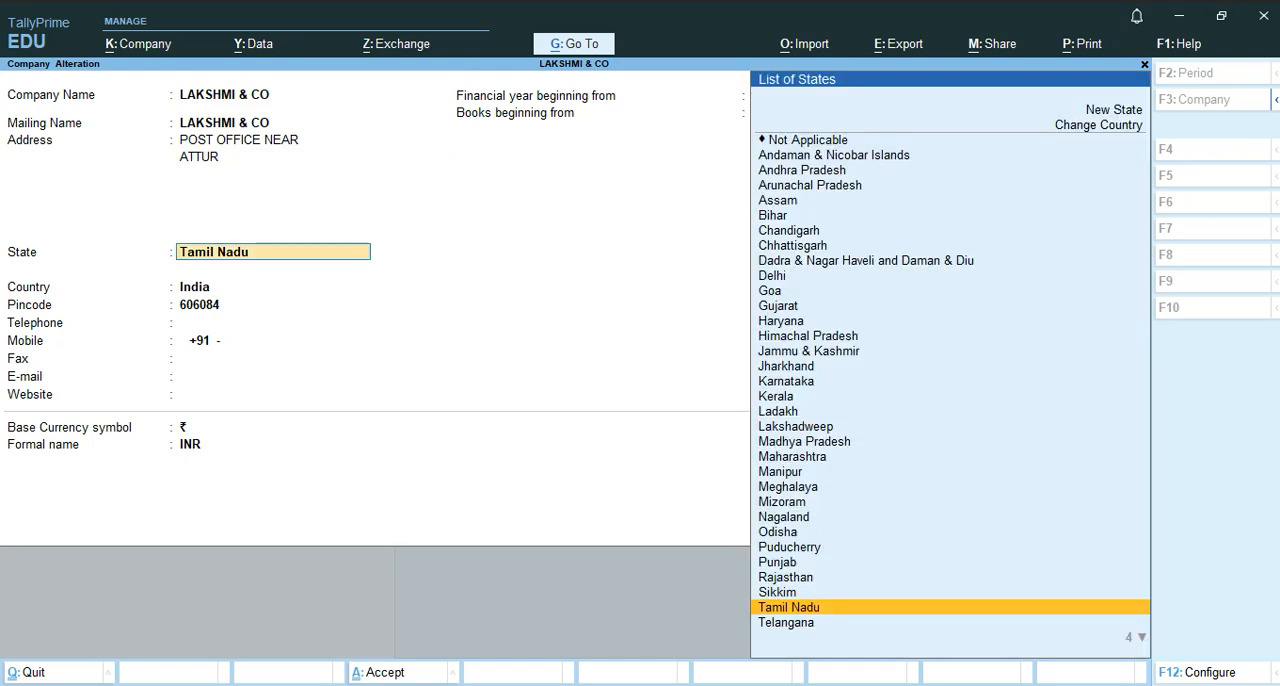
pyautogui.press('Return')
pyautogui.press('Return')
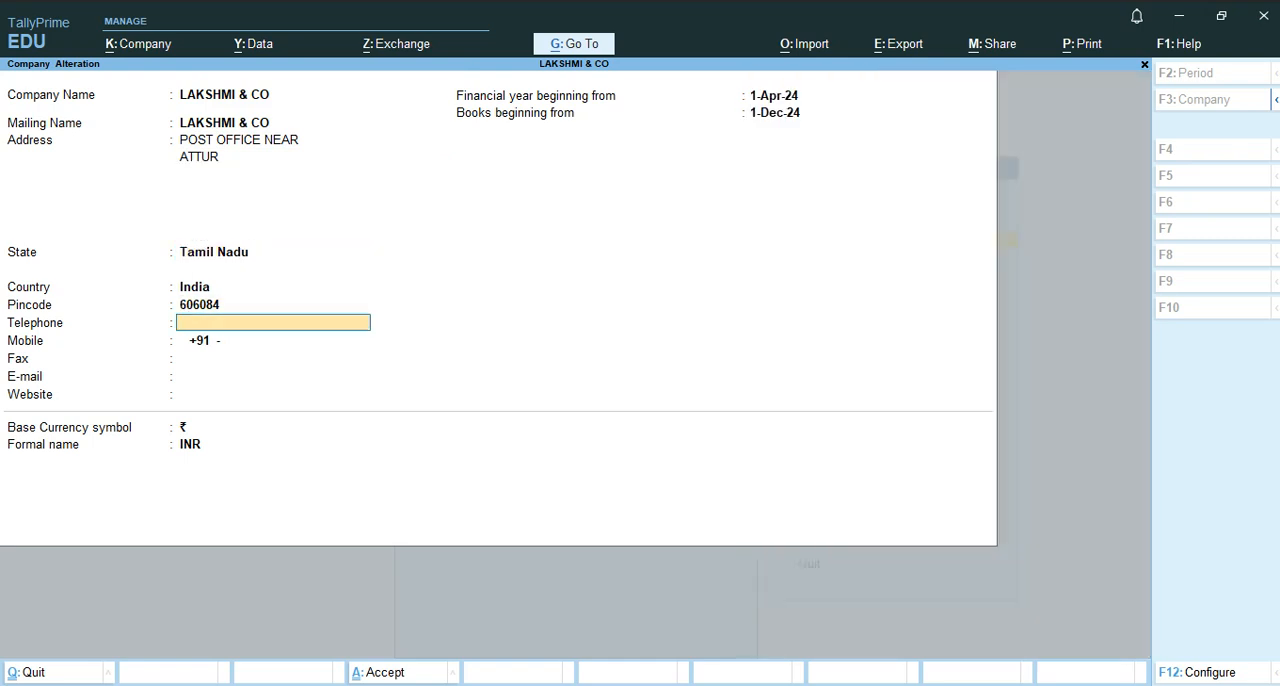
pyautogui.press('Return')
pyautogui.write('98000000')
# Leave the fax, e-mail, website and base currency details as they are and save the altered company.
pyautogui.press('Return')
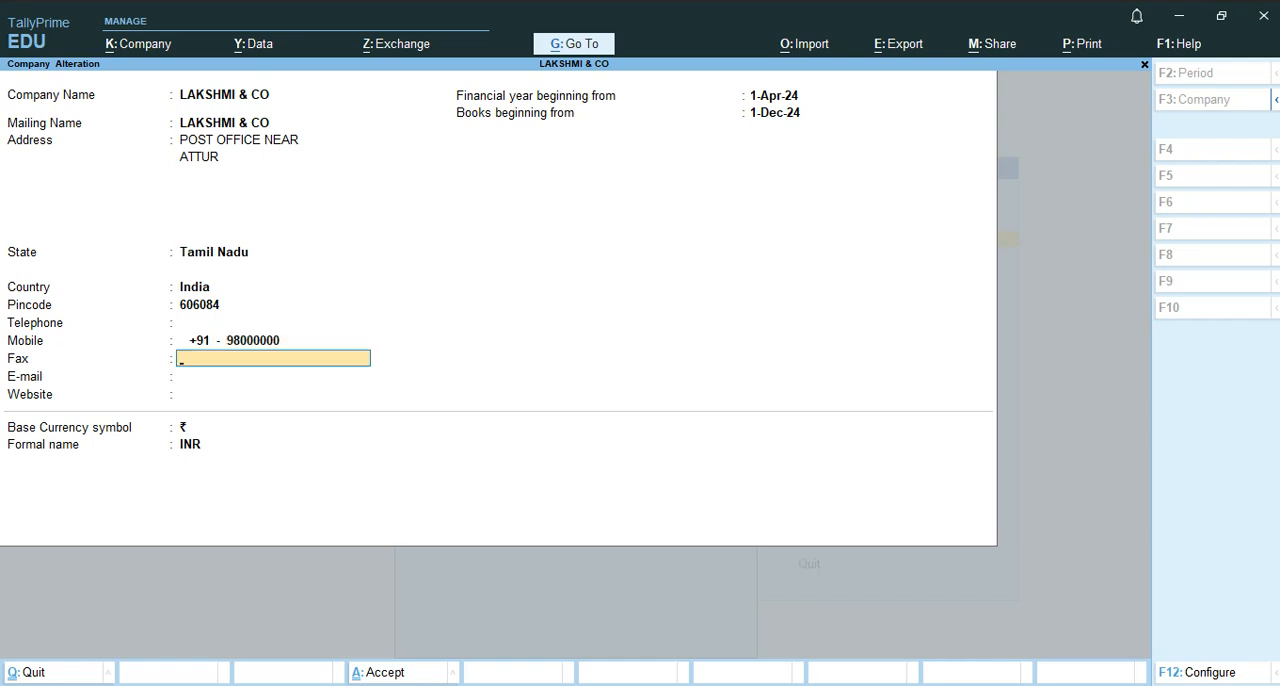
pyautogui.press('Return')
pyautogui.press('Return')
pyautogui.press('Return')
pyautogui.press('Return')
pyautogui.press('Return')
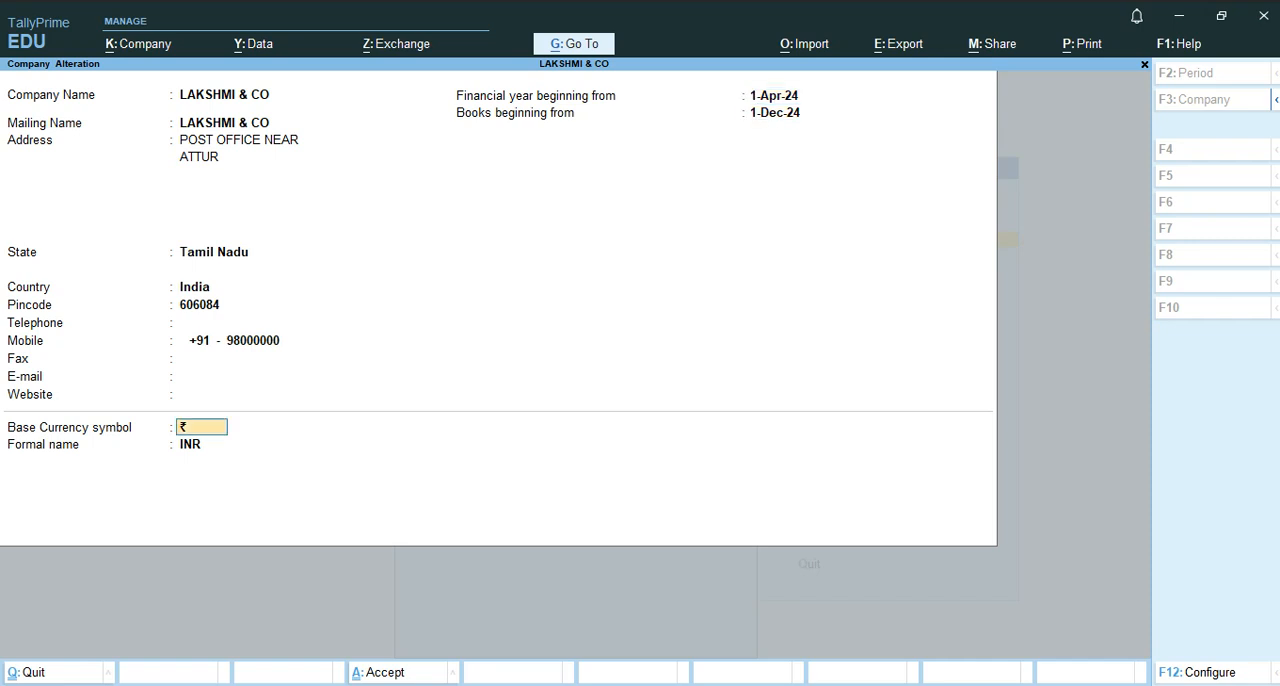
pyautogui.press('Return')
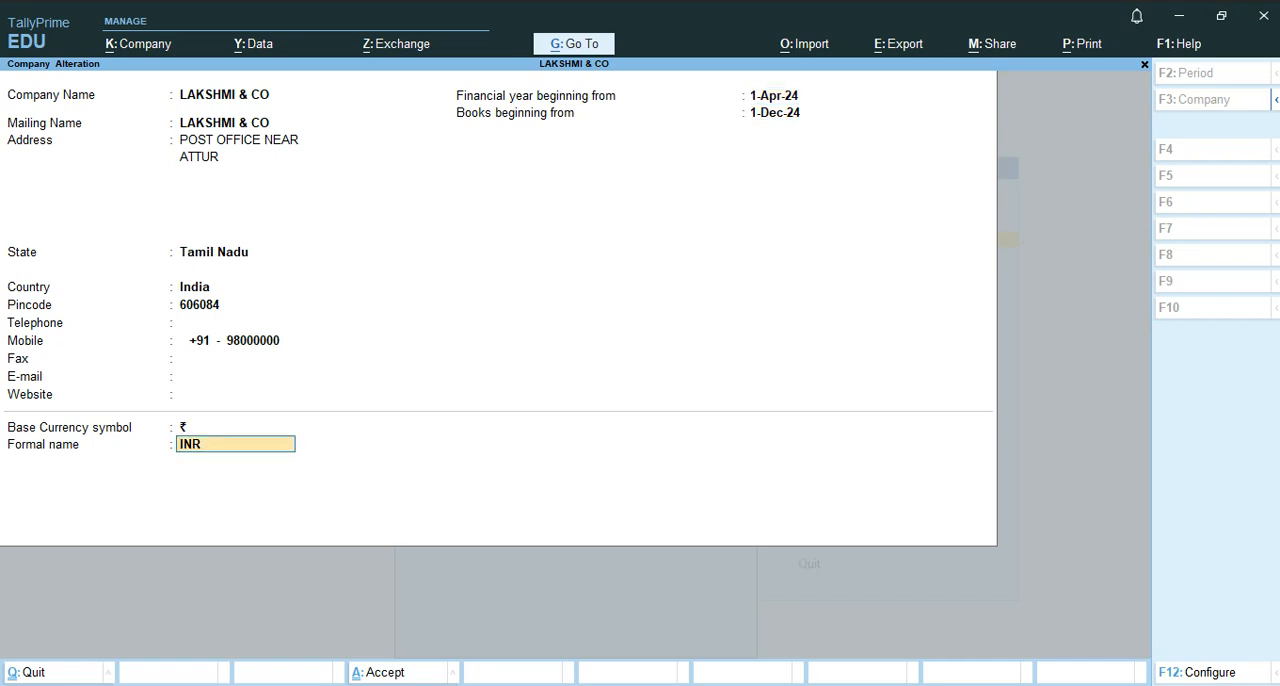
pyautogui.press('Return')
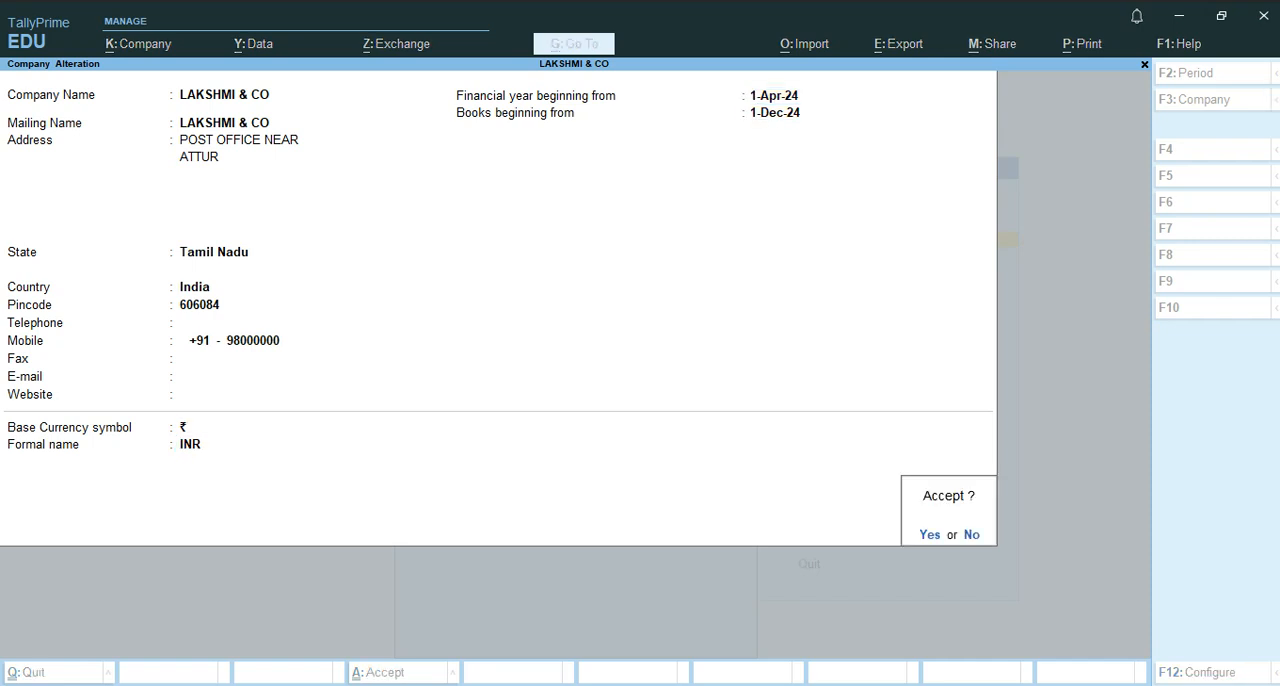
pyautogui.press('y')
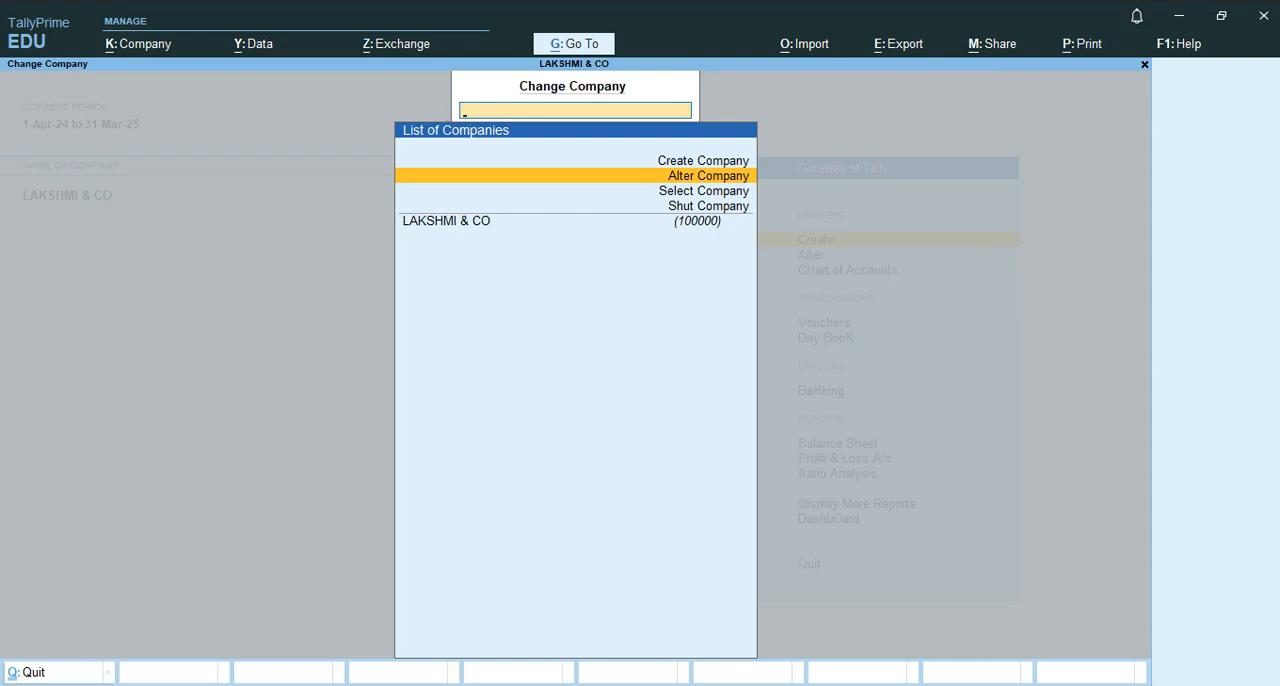
# Reopen LAKSHMI & CO for alteration, request its deletion, decline it, and return to the company options.
pyautogui.press('Return')
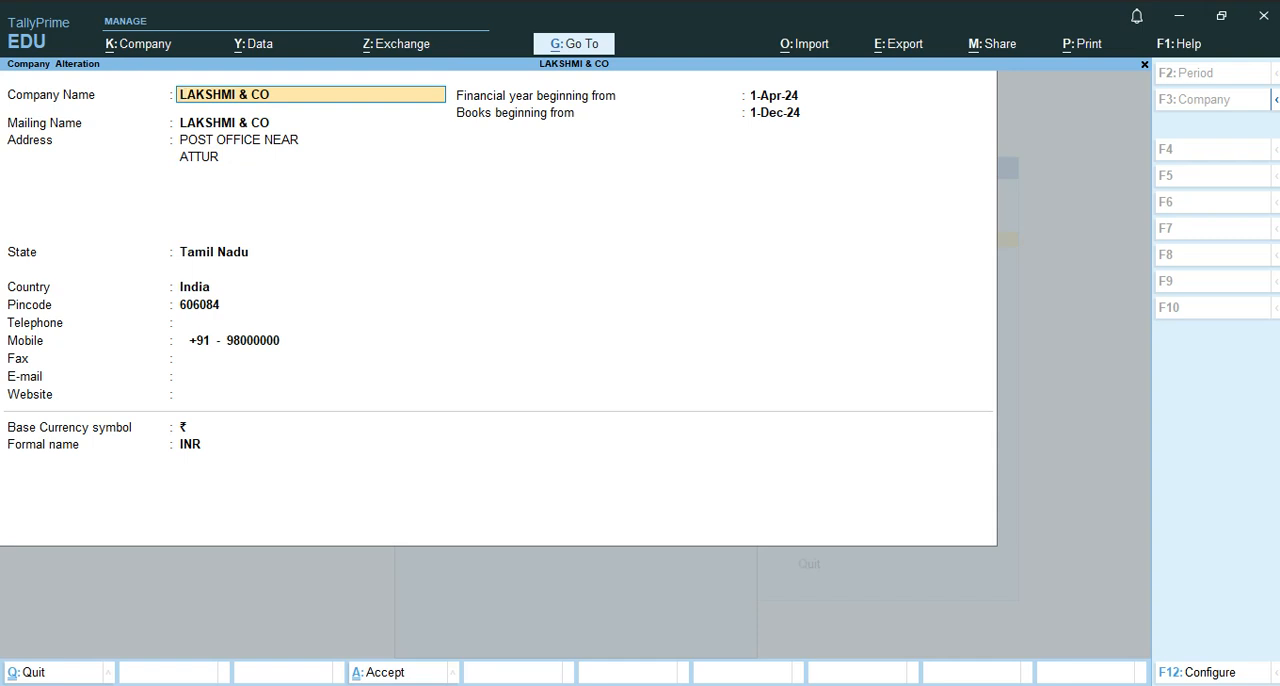
pyautogui.press('alt')
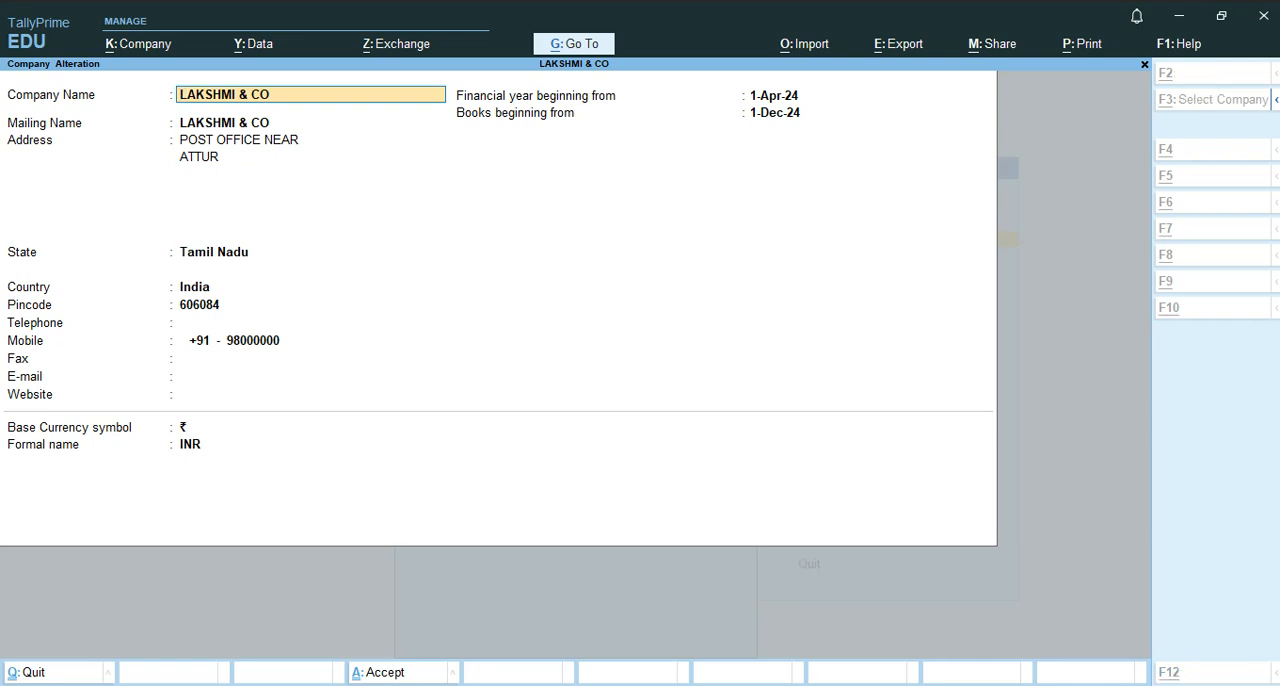
pyautogui.hotkey('alt', 'd')
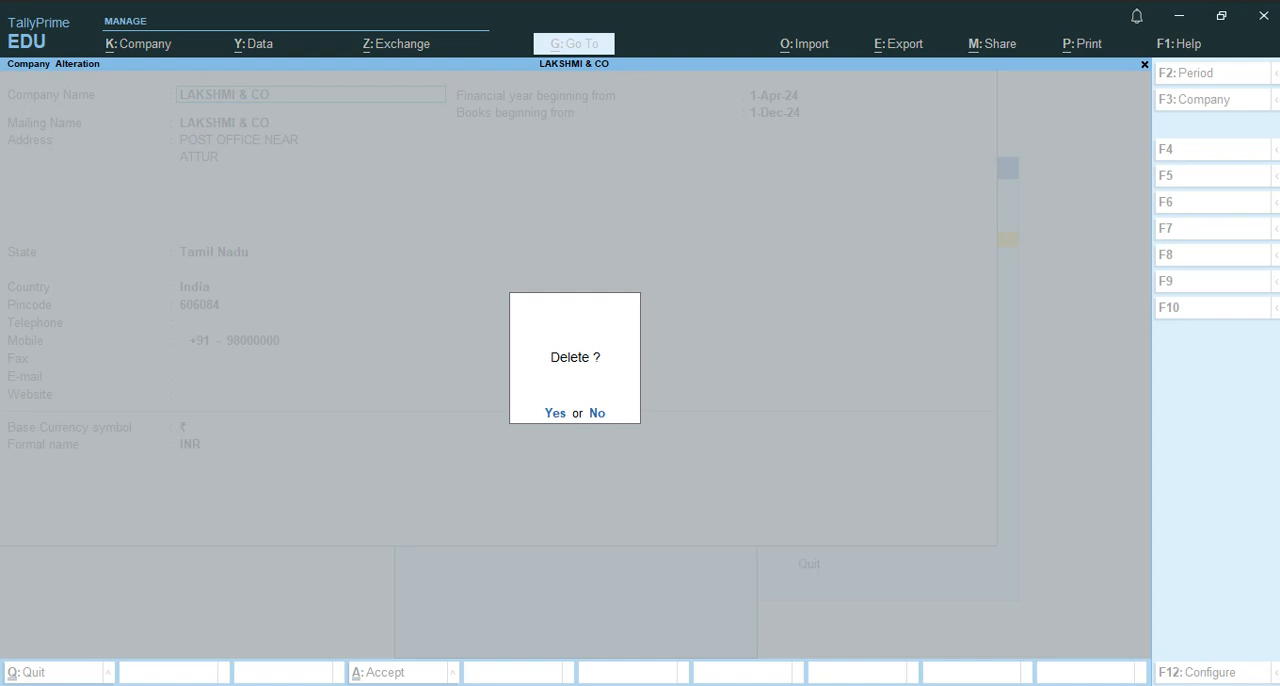
pyautogui.press('y')
pyautogui.press('n')
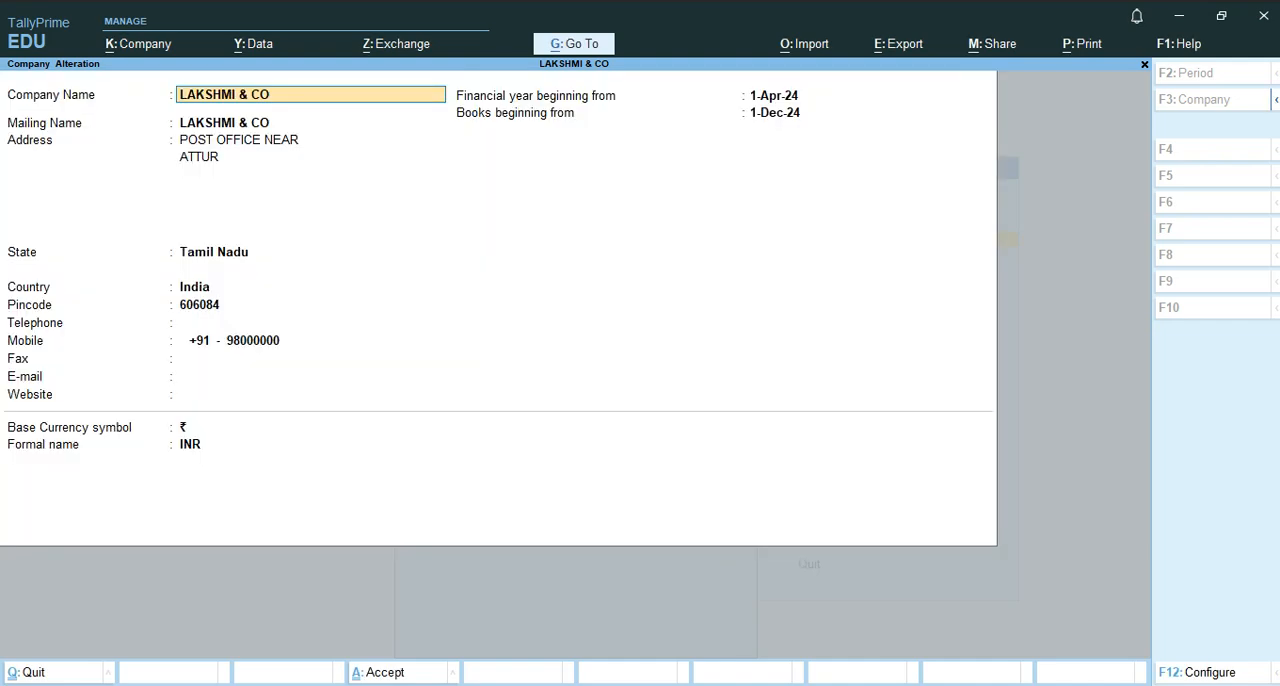
pyautogui.press('BackSpace')
pyautogui.press('F3')
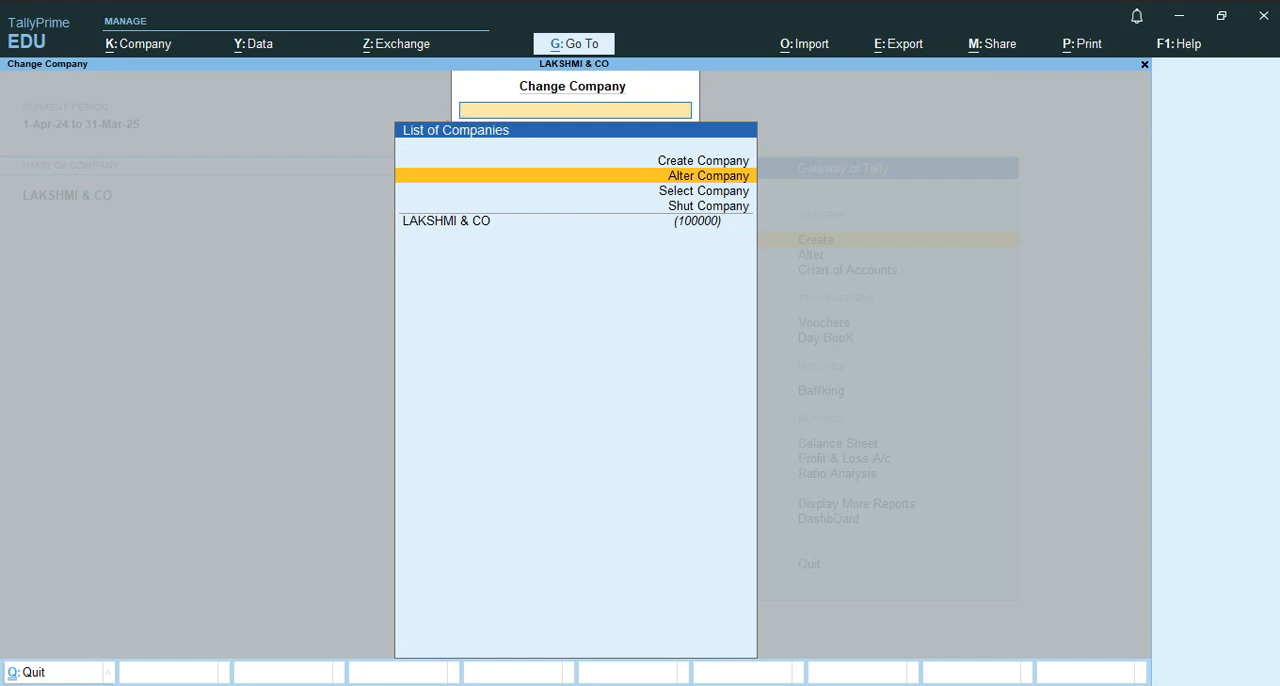
# Open the list of companies available for selection and review the ones stored in the TallyPrime data folder.
pyautogui.press('Down')
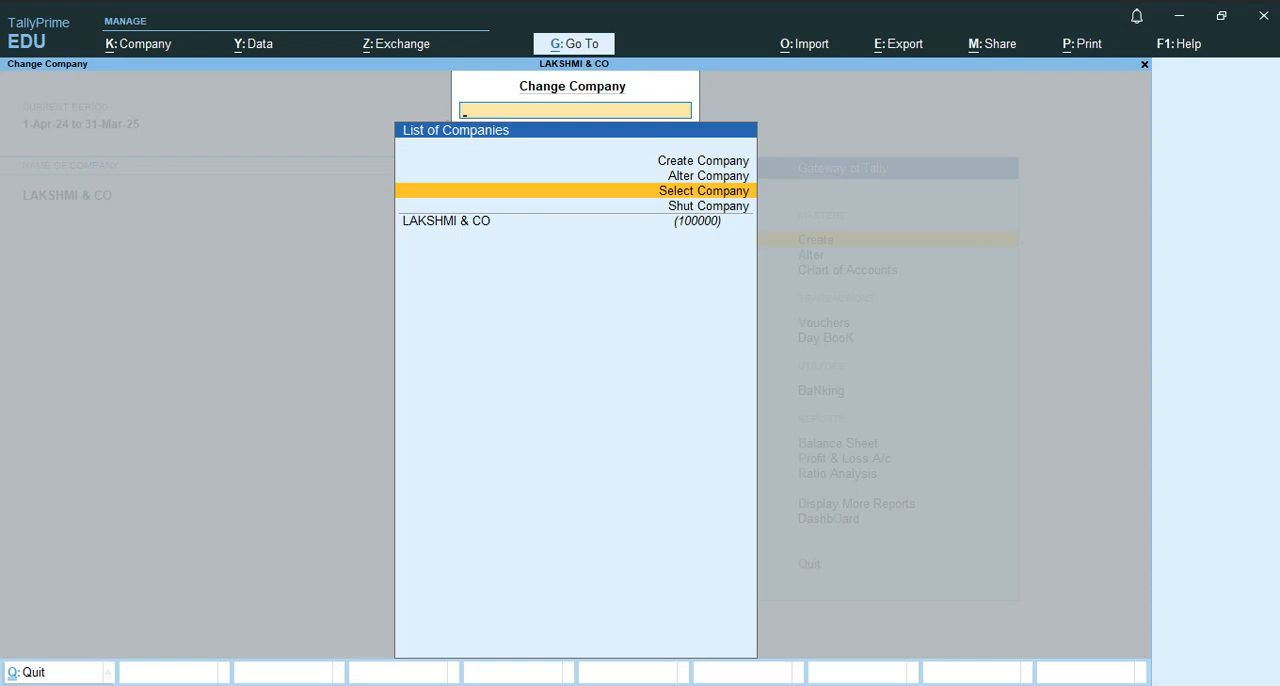
pyautogui.press('Return')
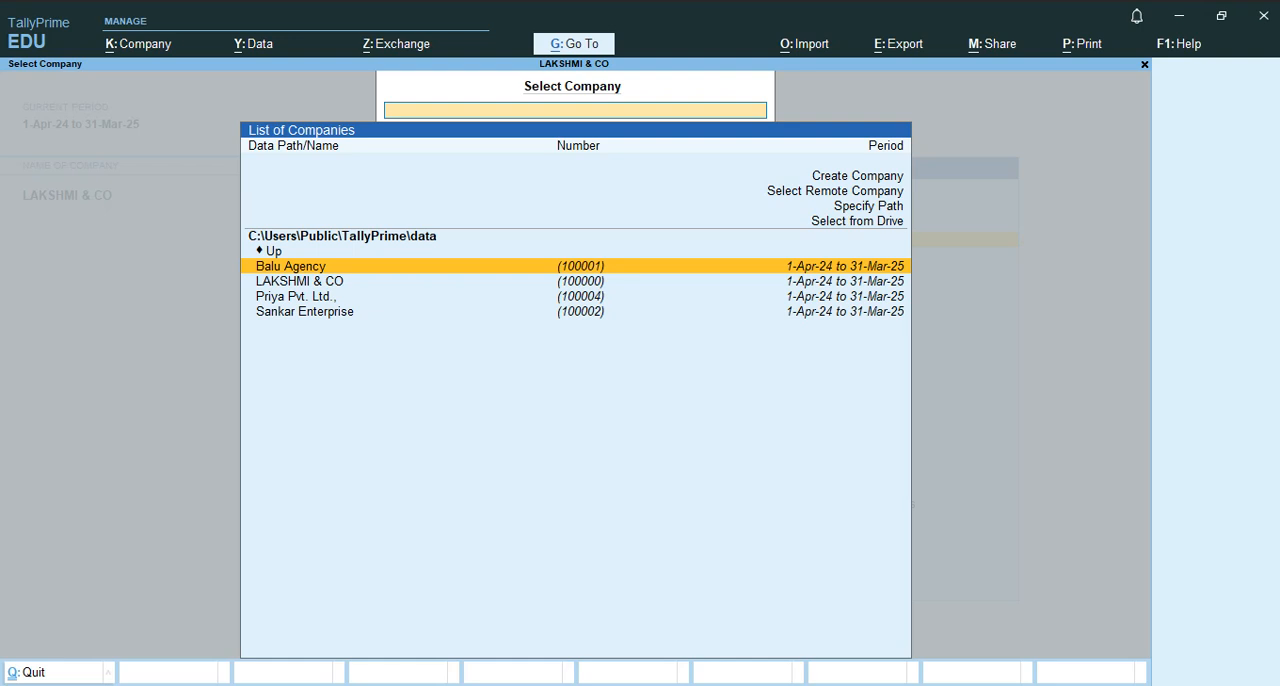
pyautogui.press('Down')
pyautogui.press('Down')
pyautogui.press('Down')
pyautogui.press('Up')
pyautogui.press('Up')
pyautogui.press('Up')
pyautogui.press('Up')
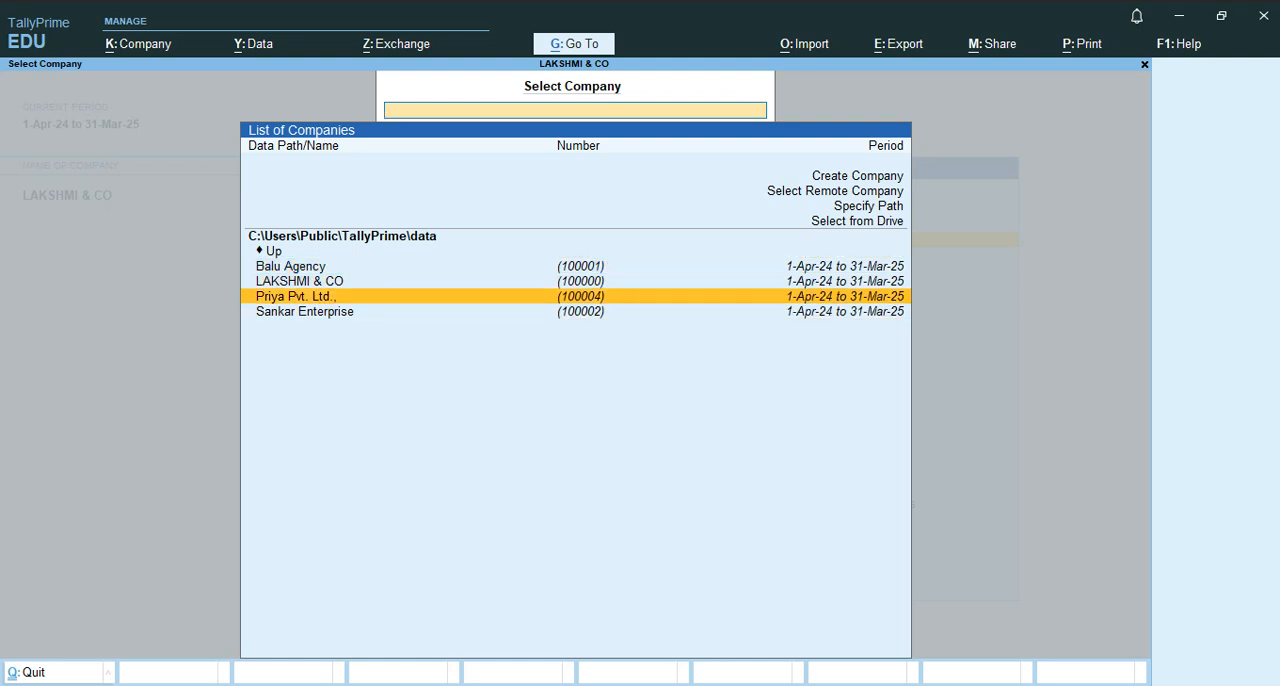
pyautogui.press('Down')
pyautogui.press('Down')
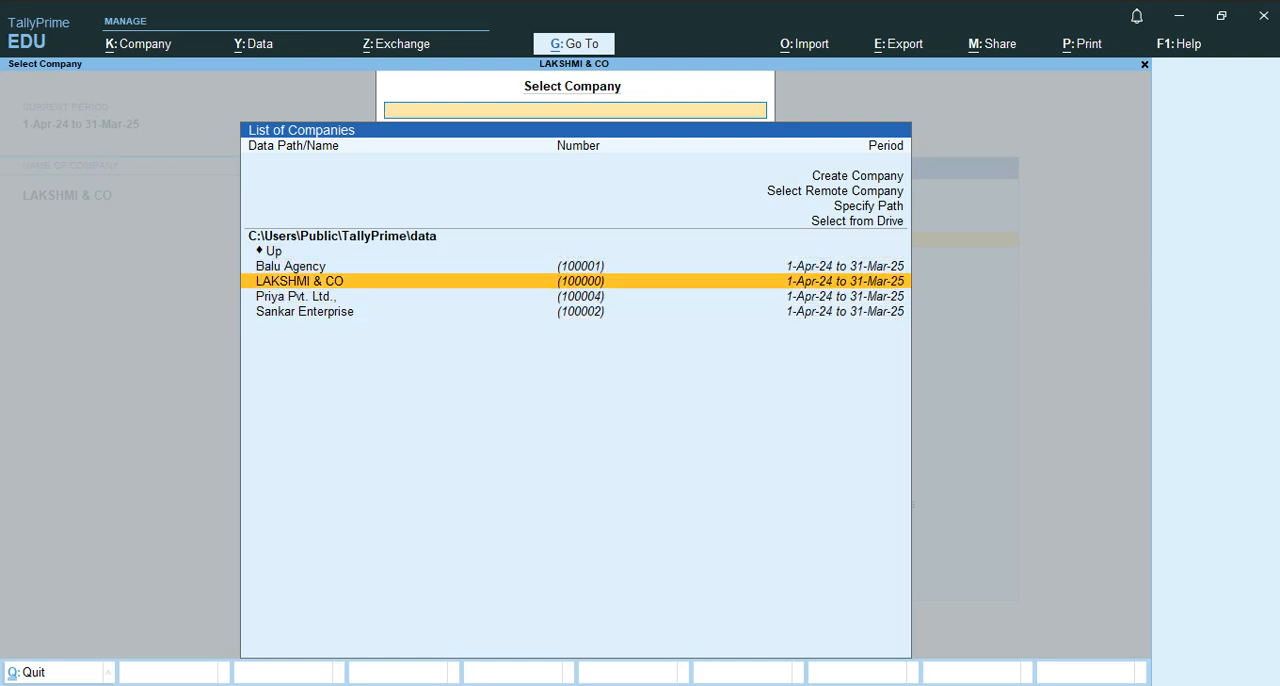
pyautogui.press('Up')
pyautogui.press('Up')
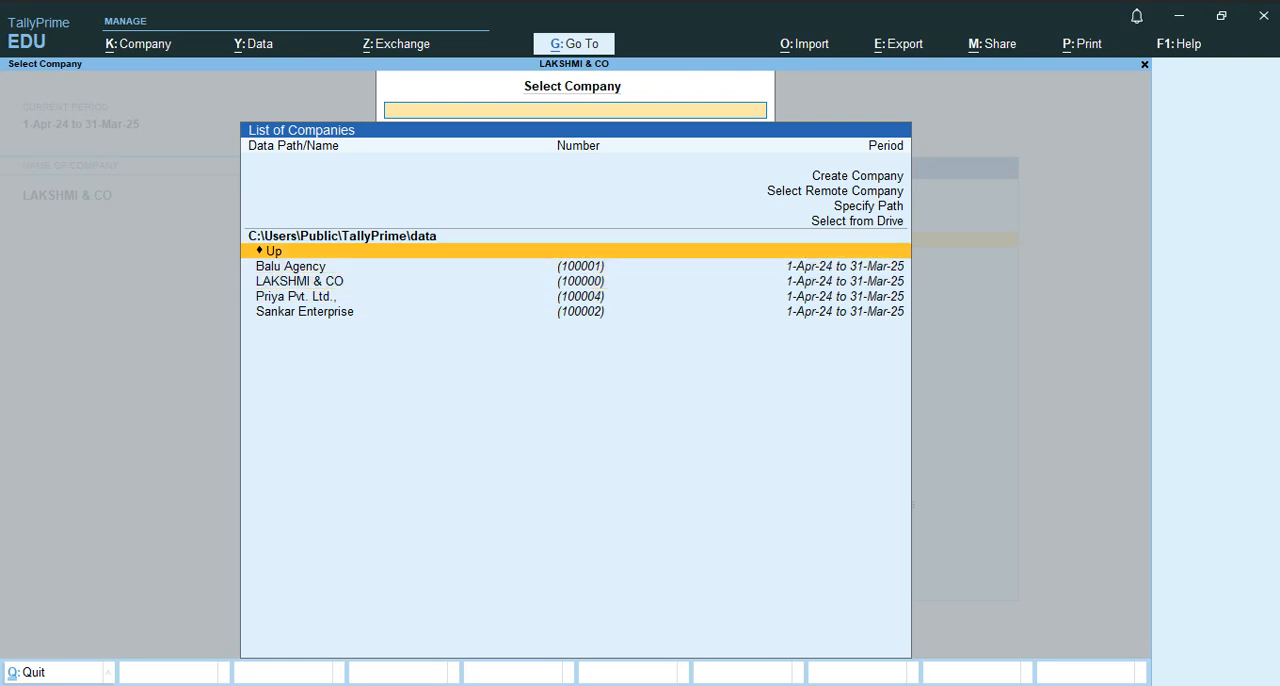
pyautogui.press('Up')
pyautogui.press('Down')
pyautogui.press('Up')
pyautogui.press('Down')
pyautogui.press('Down')
pyautogui.press('Down')
pyautogui.press('Down')
pyautogui.press('Down')
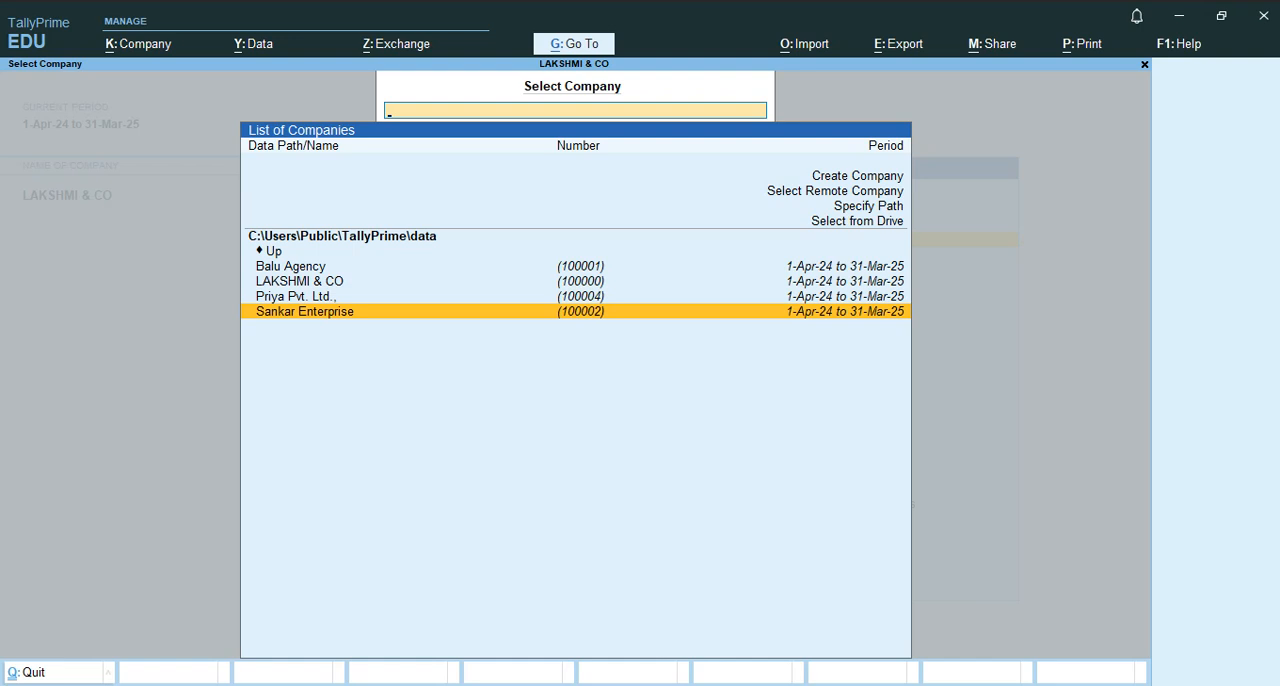
pyautogui.press('Up')
pyautogui.press('Up')
pyautogui.press('Up')
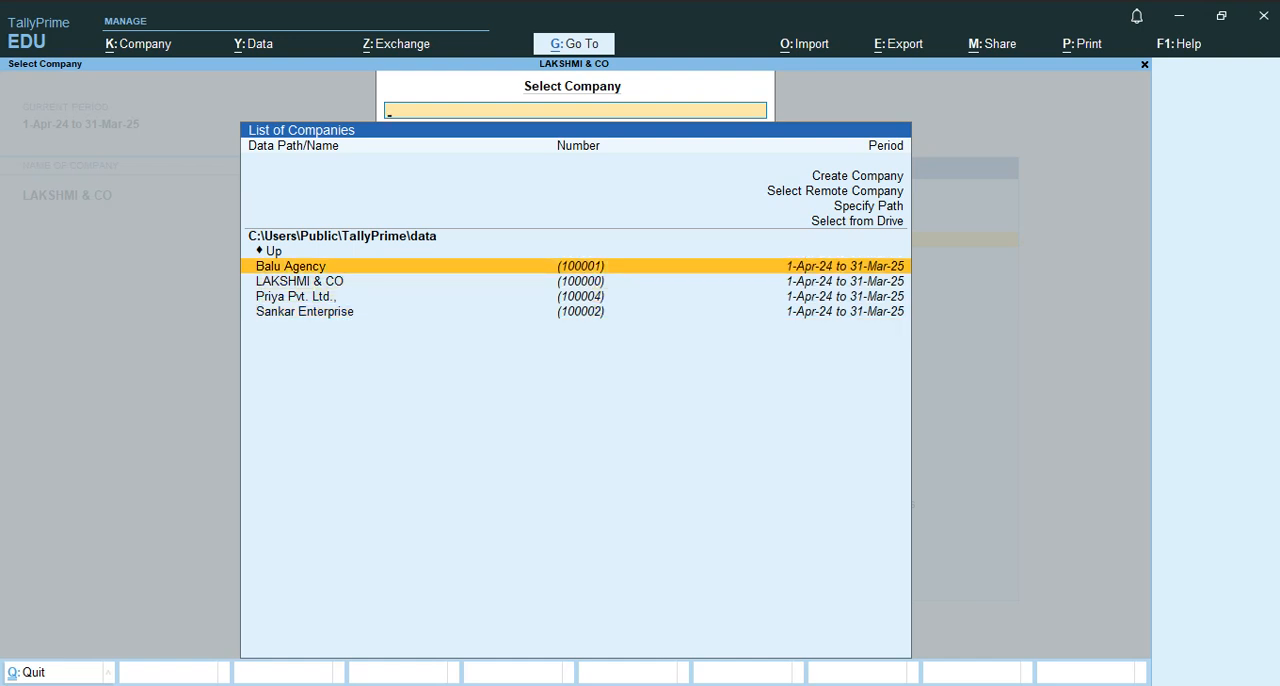
pyautogui.press('Down')
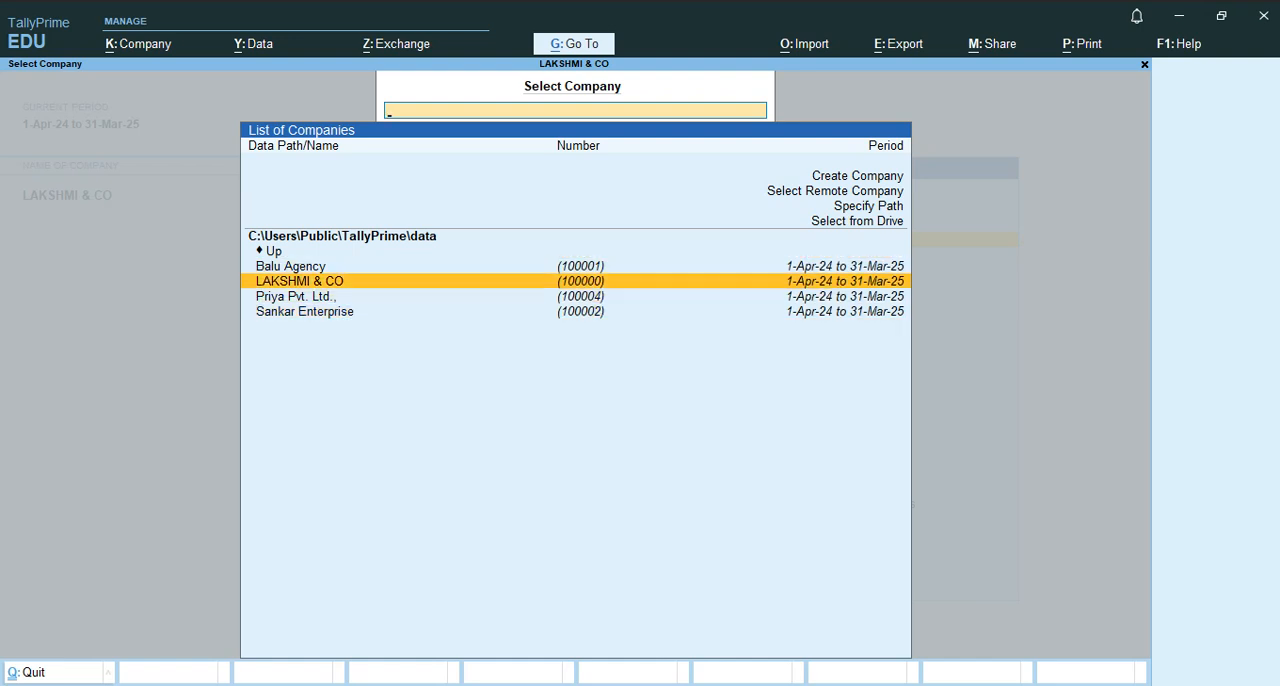
pyautogui.press('Down')
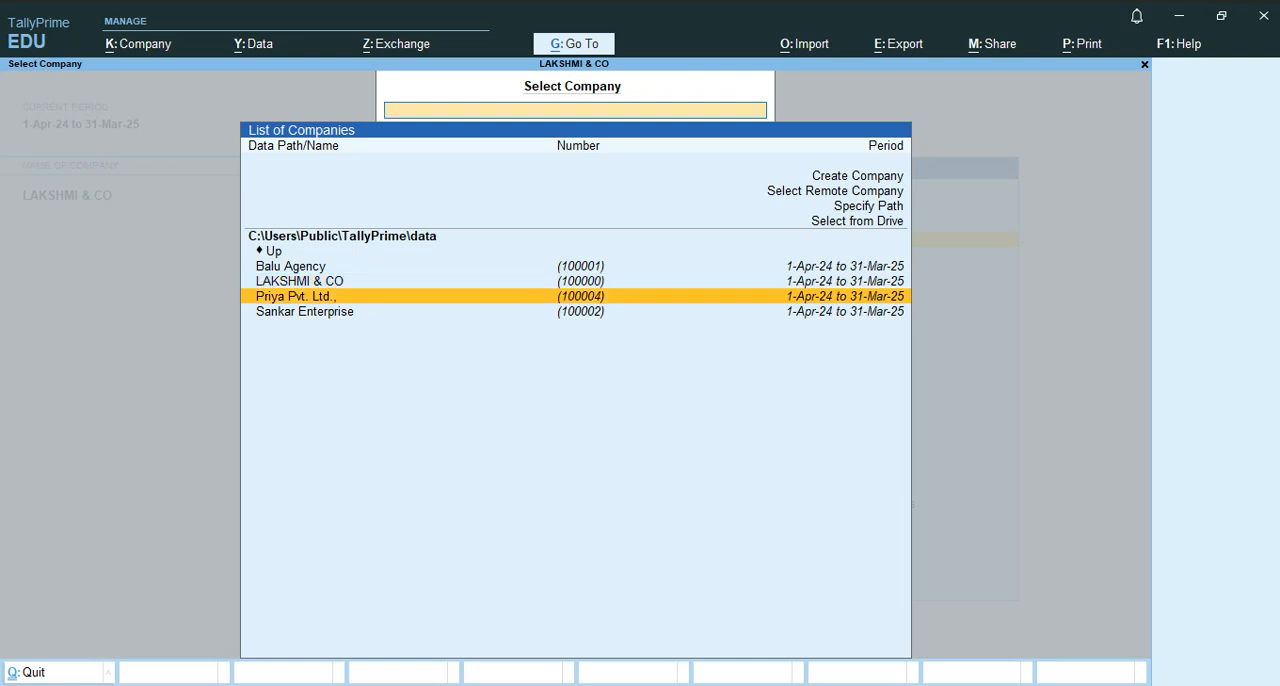
pyautogui.press('Down')
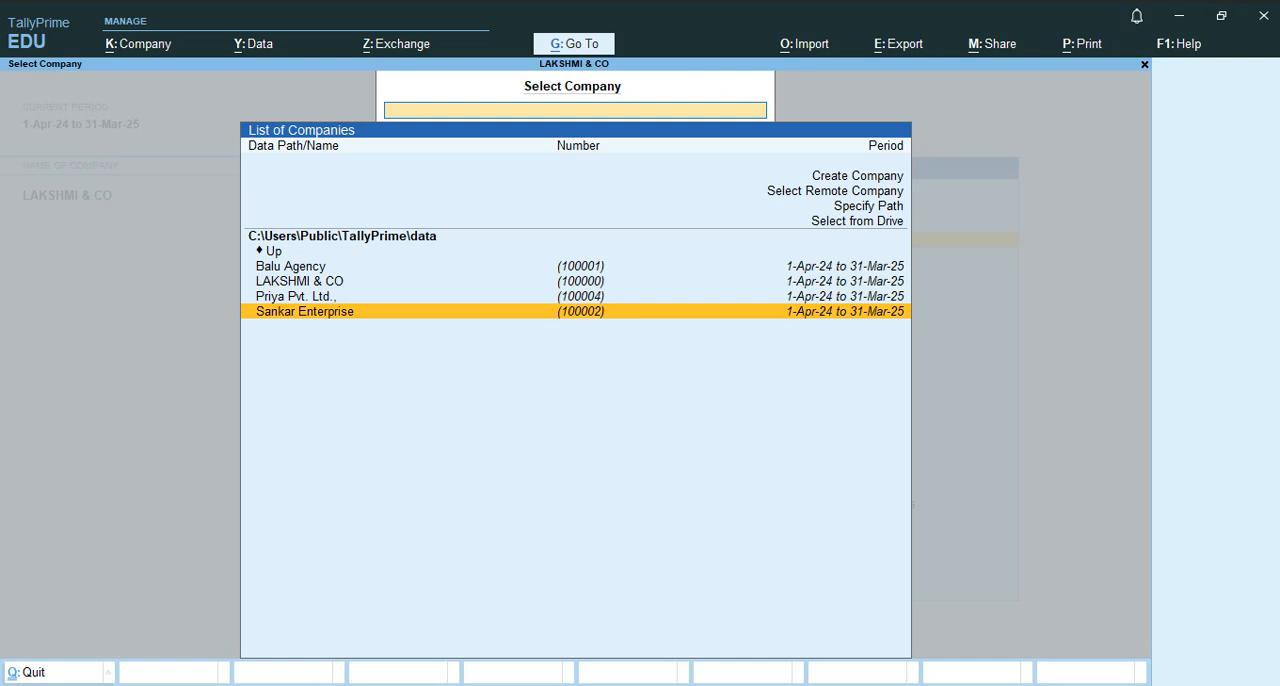
pyautogui.press('Up')
pyautogui.press('Up')
pyautogui.press('Up')
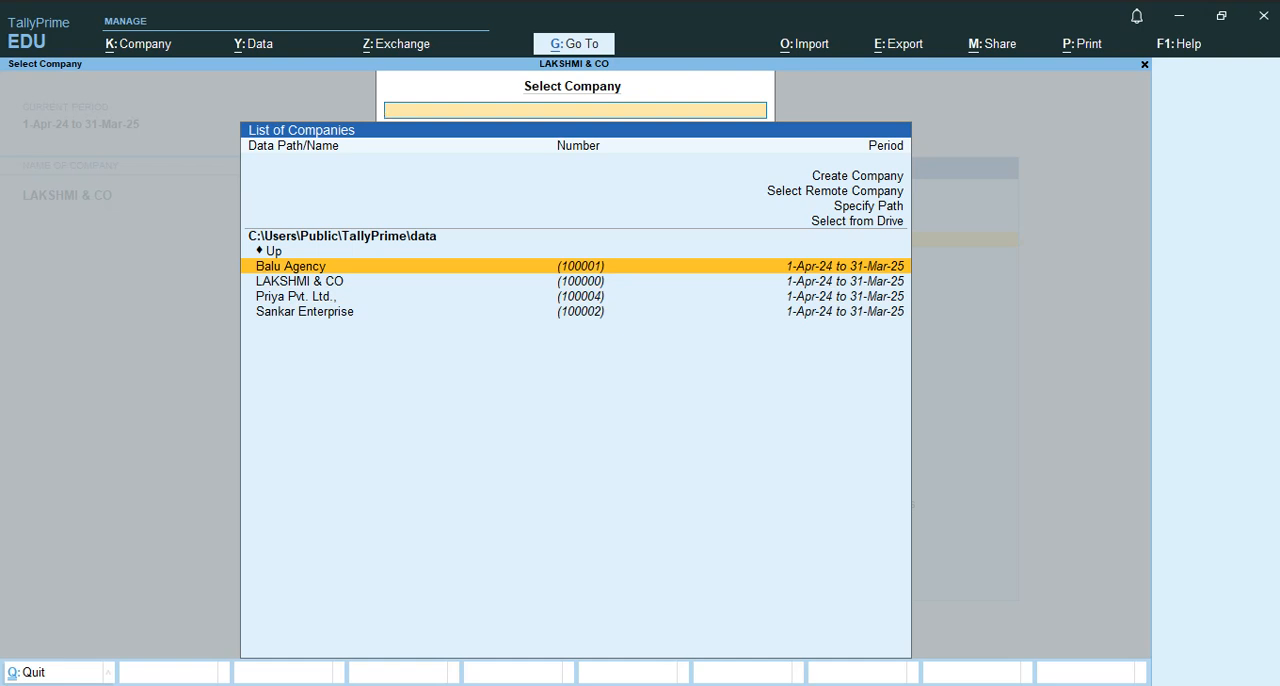
pyautogui.press('Down')
pyautogui.press('Down')
pyautogui.press('Down')
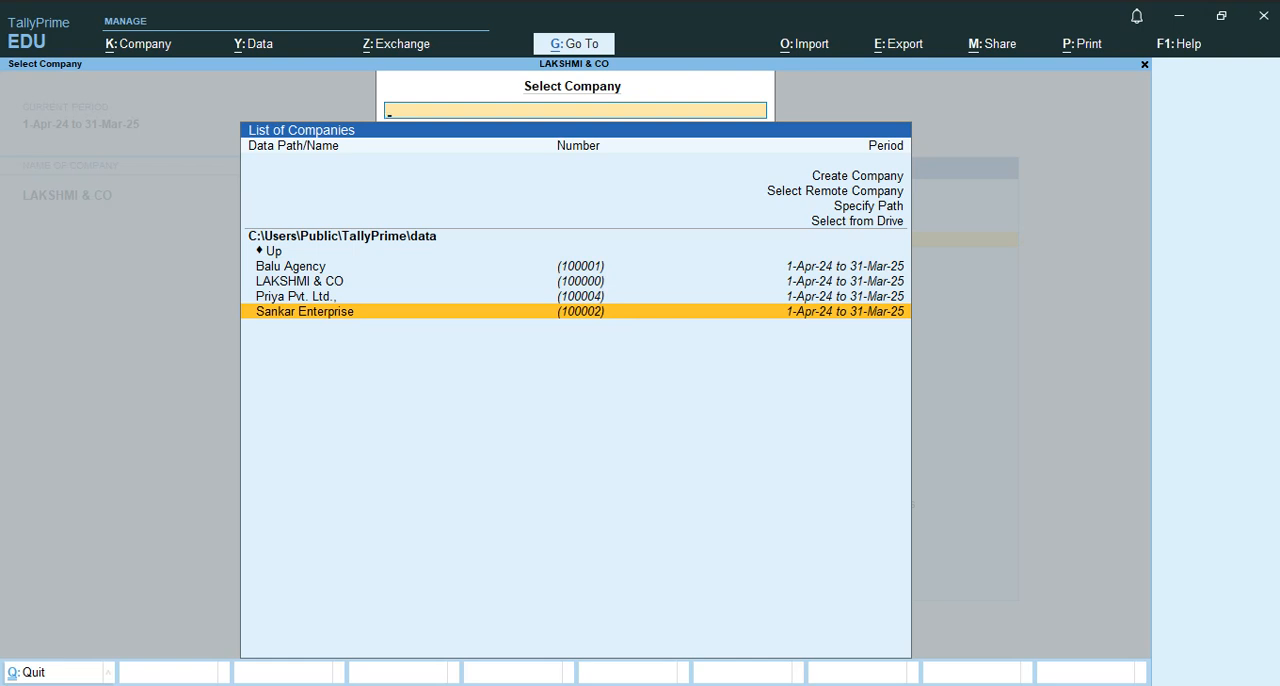
pyautogui.press('Up')
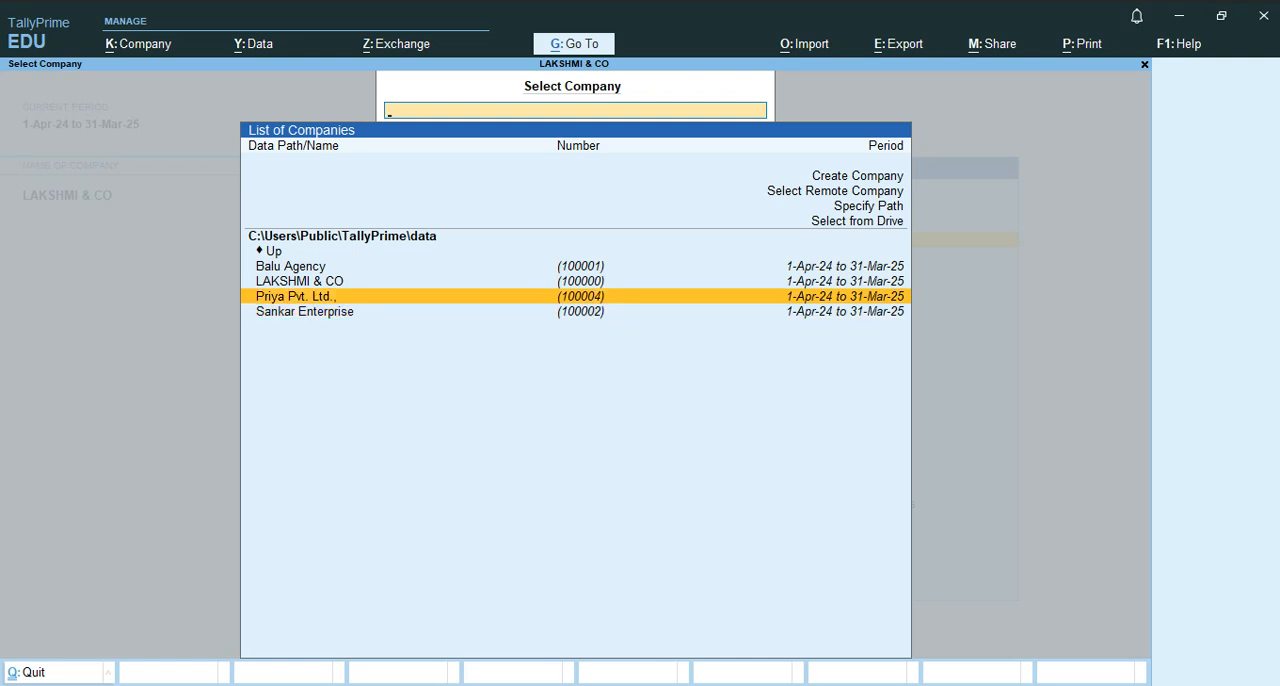
pyautogui.press('Down')
pyautogui.press('Up')
pyautogui.press('Down')
pyautogui.press('Down')
pyautogui.press('Down')
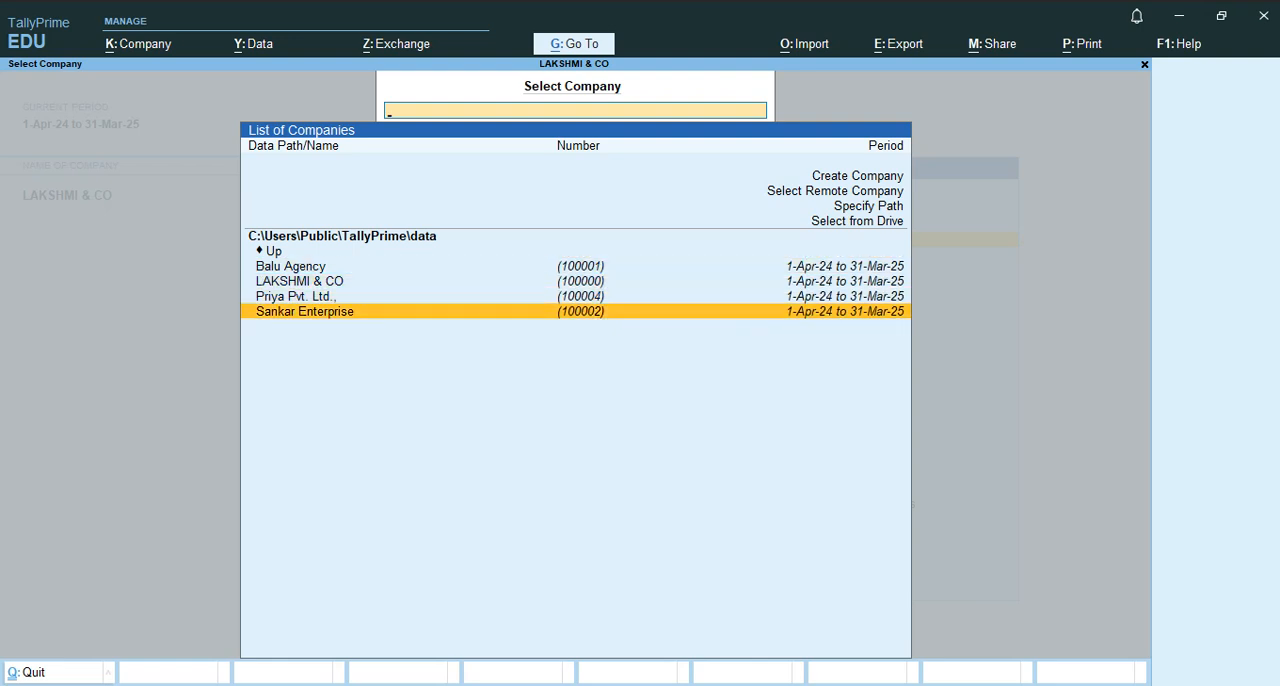
# Load the company Balu Agency from the list of available companies.
pyautogui.press('Up')
pyautogui.press('Up')
pyautogui.press('Up')
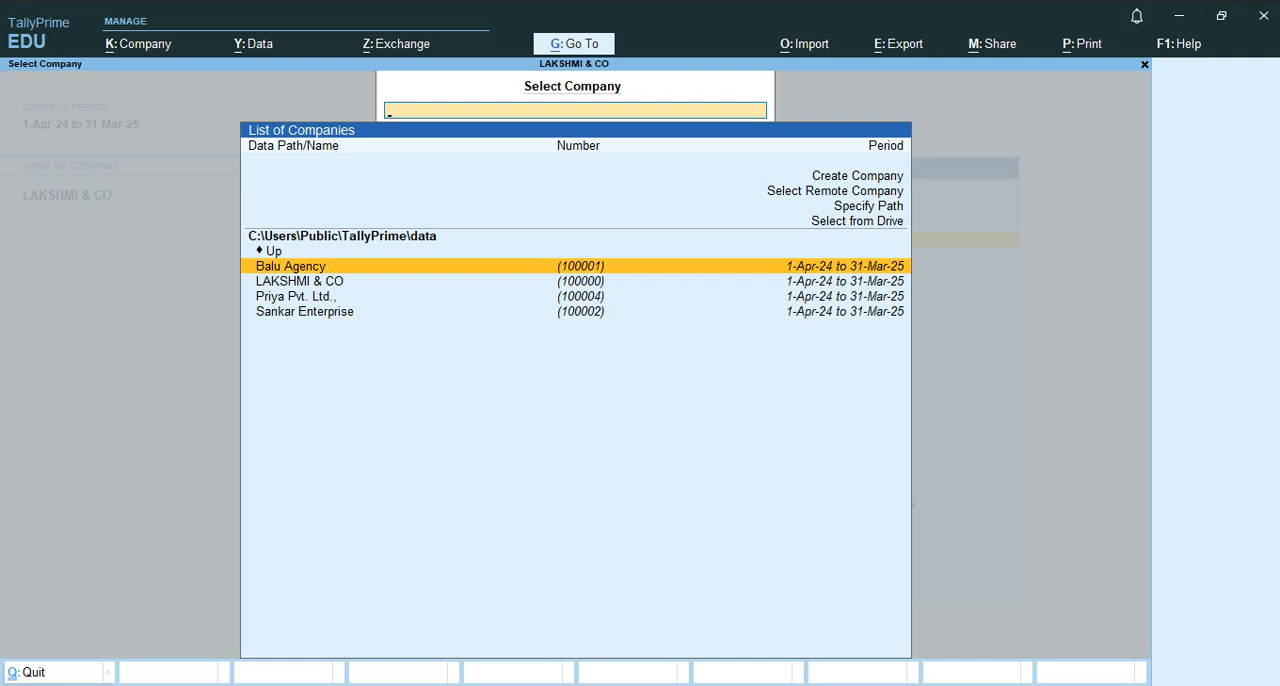
pyautogui.press('Return')
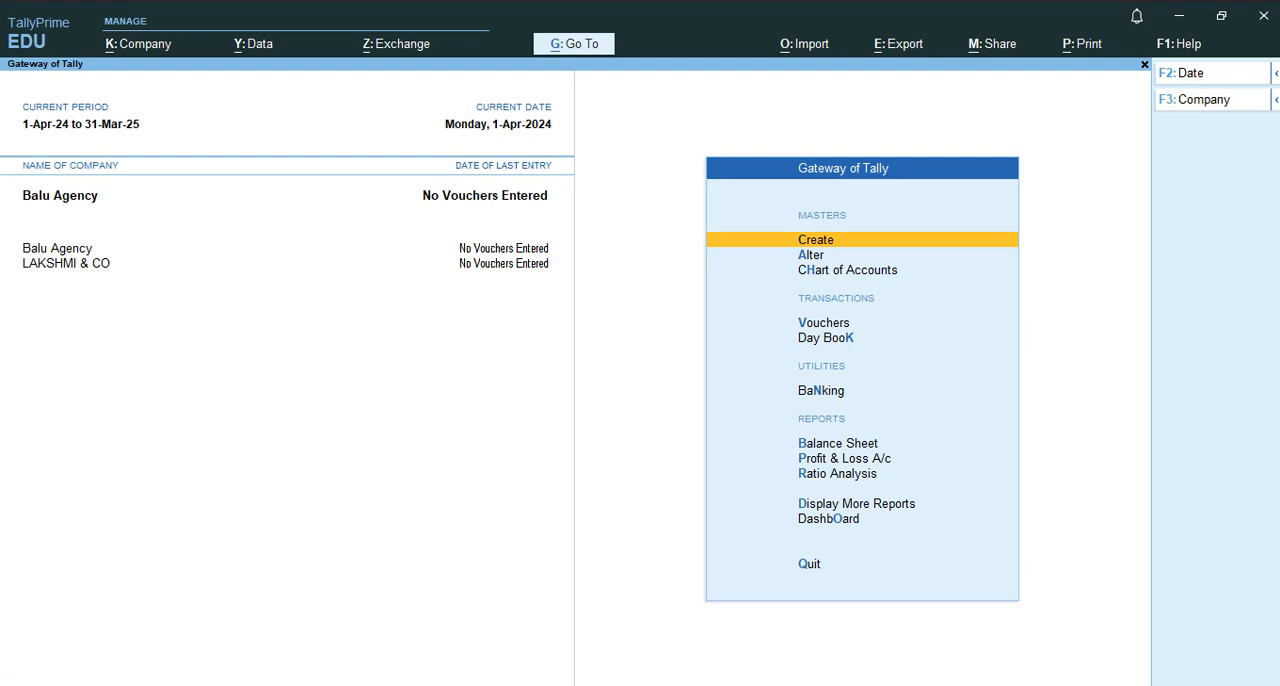
# Select Sankar Enterprise as a further company to load alongside the ones already open.
pyautogui.press('F3')
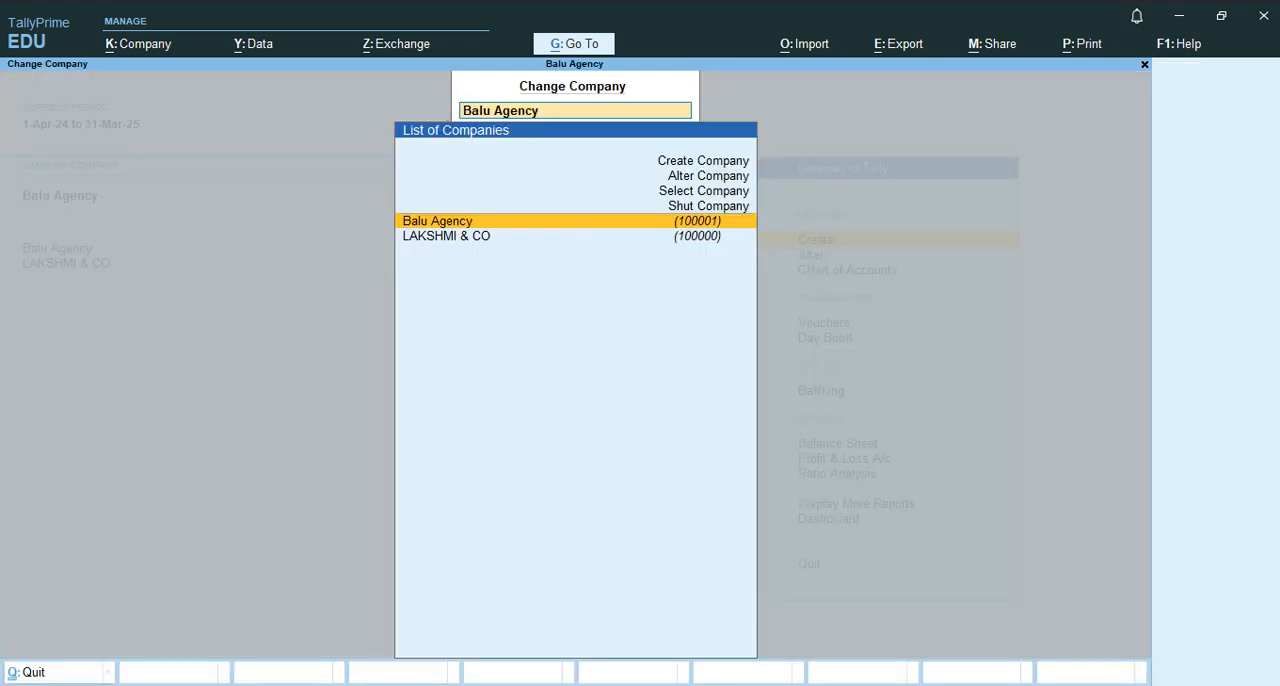
pyautogui.press('Up')
pyautogui.press('Up')
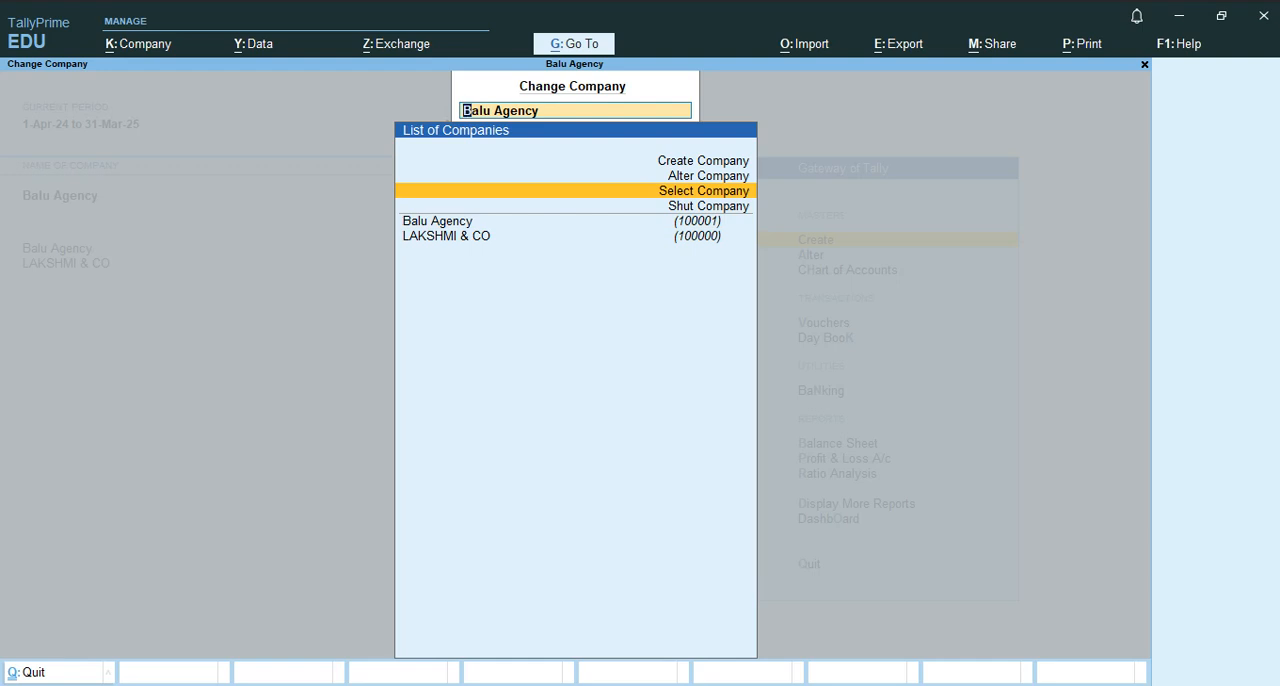
pyautogui.press('Return')
pyautogui.press('Down')
pyautogui.press('Down')
pyautogui.press('Down')
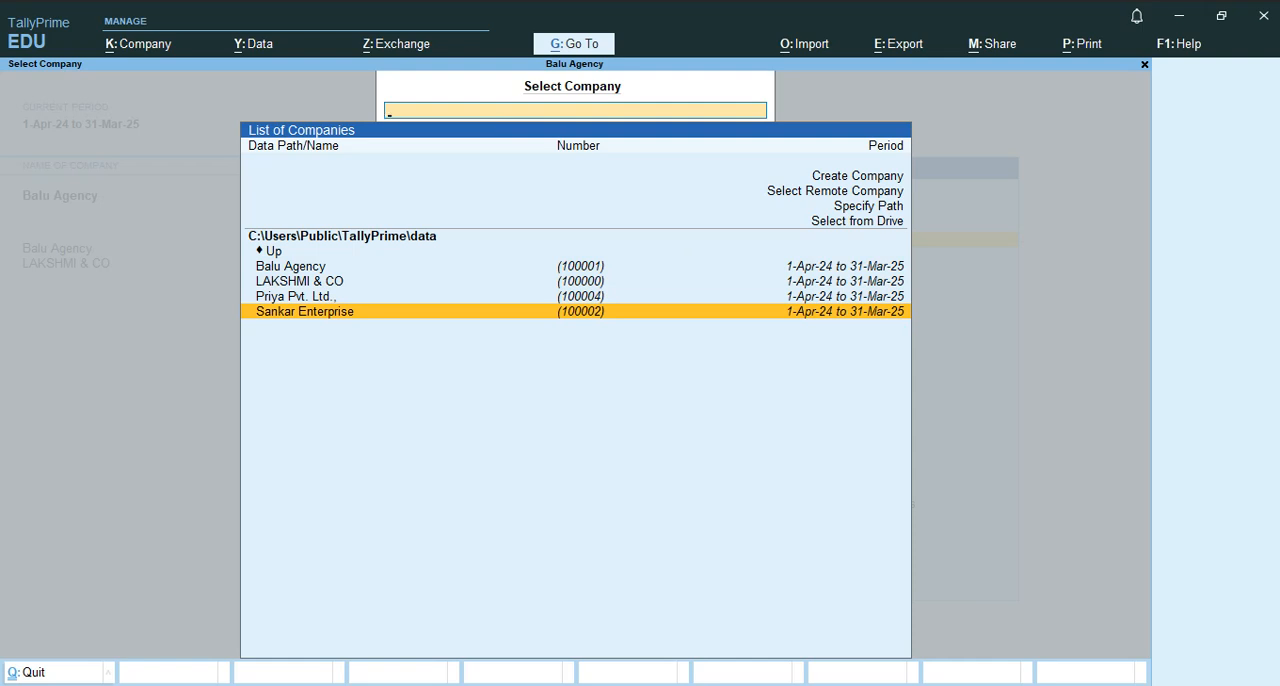
pyautogui.press('Return')
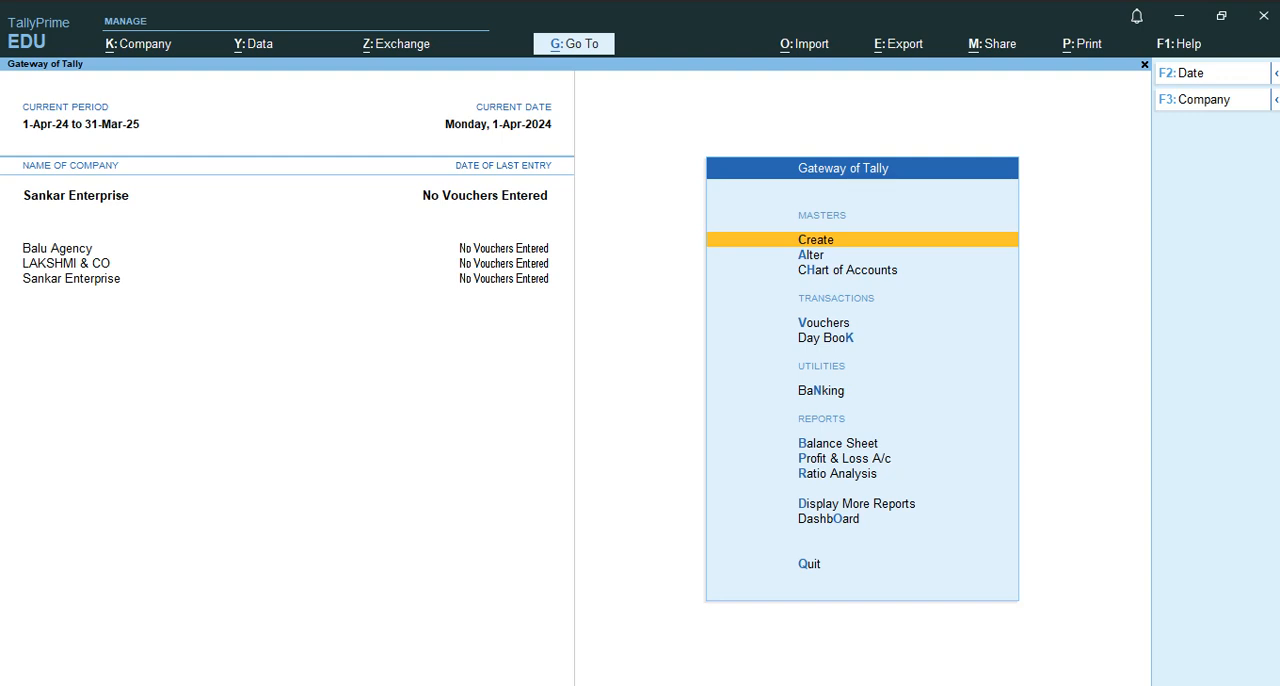
# Switch the active company between LAKSHMI & CO, Balu Agency and Sankar Enterprise, finishing with Balu Agency active.
pyautogui.click(66, 263)
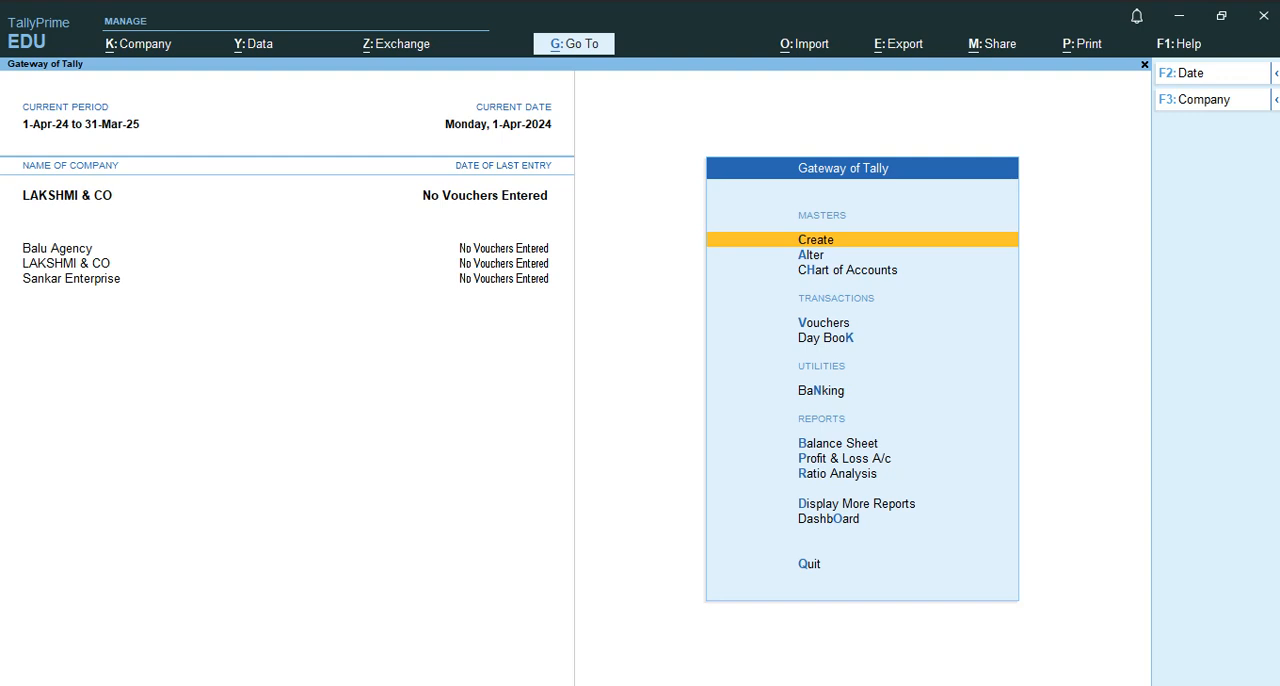
pyautogui.click(57, 248)
pyautogui.click(66, 263)
pyautogui.click(71, 278)
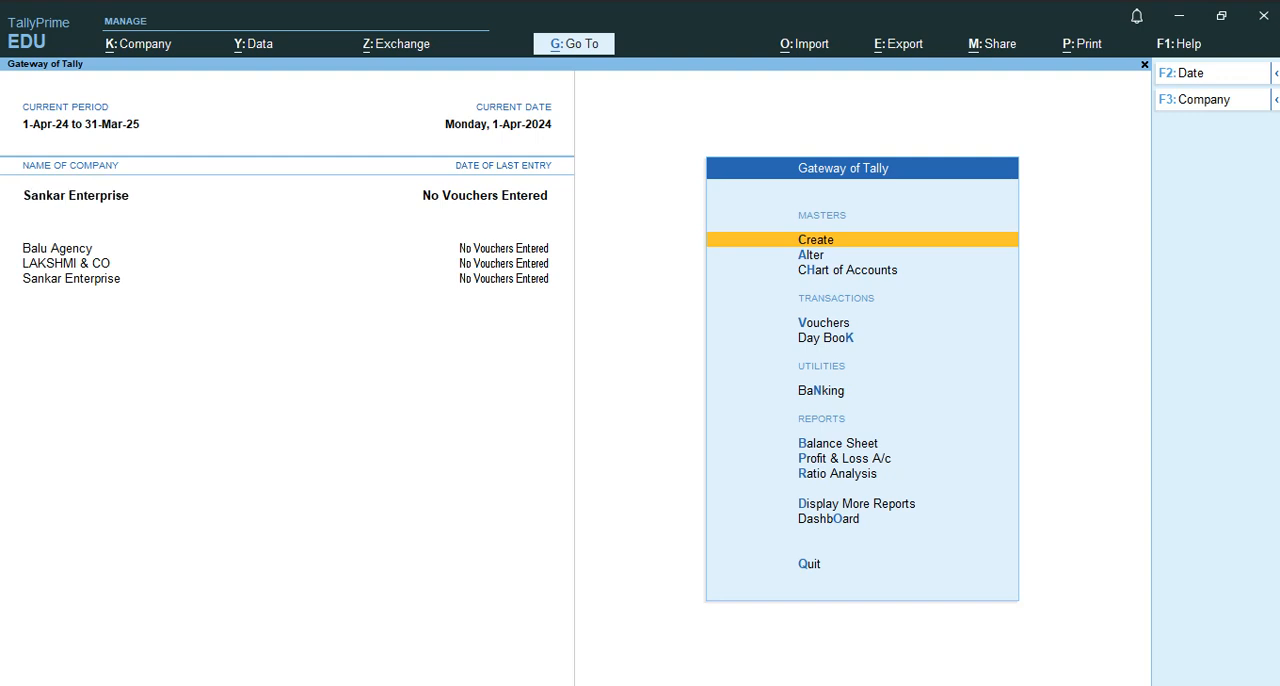
pyautogui.click(66, 263)
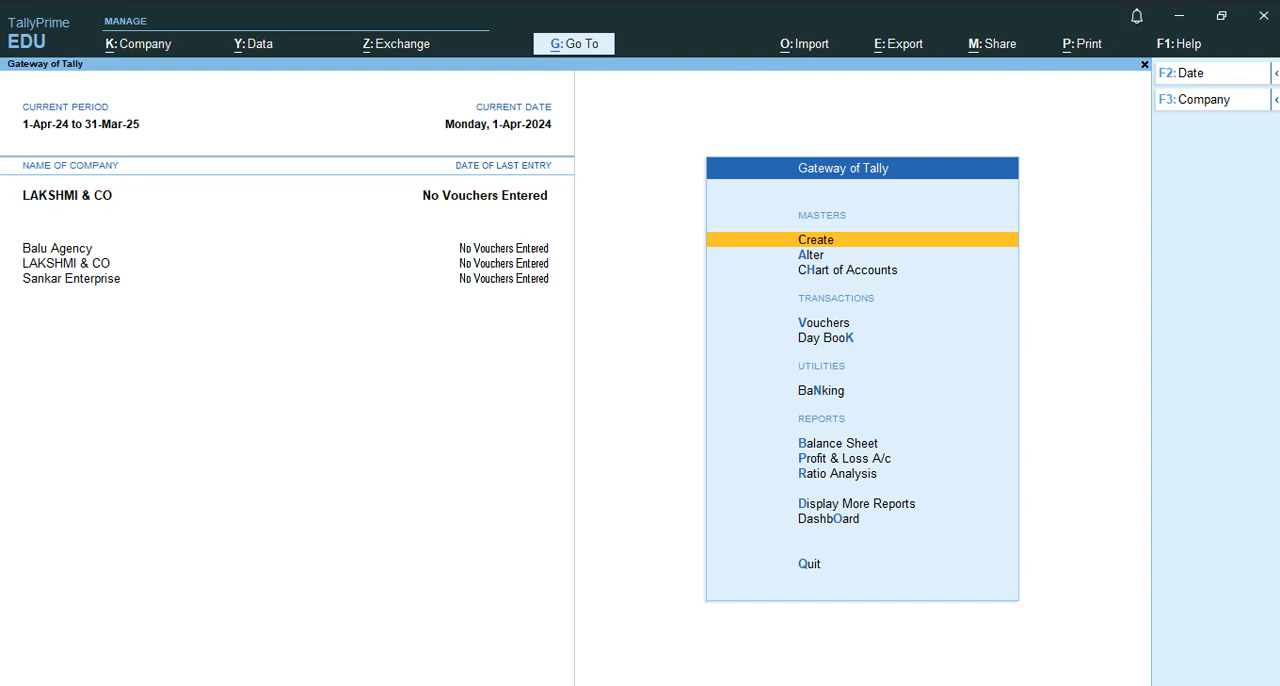
pyautogui.click(57, 248)
# Shut the company LAKSHMI & CO and accept the closing confirmation.
pyautogui.press('F3')
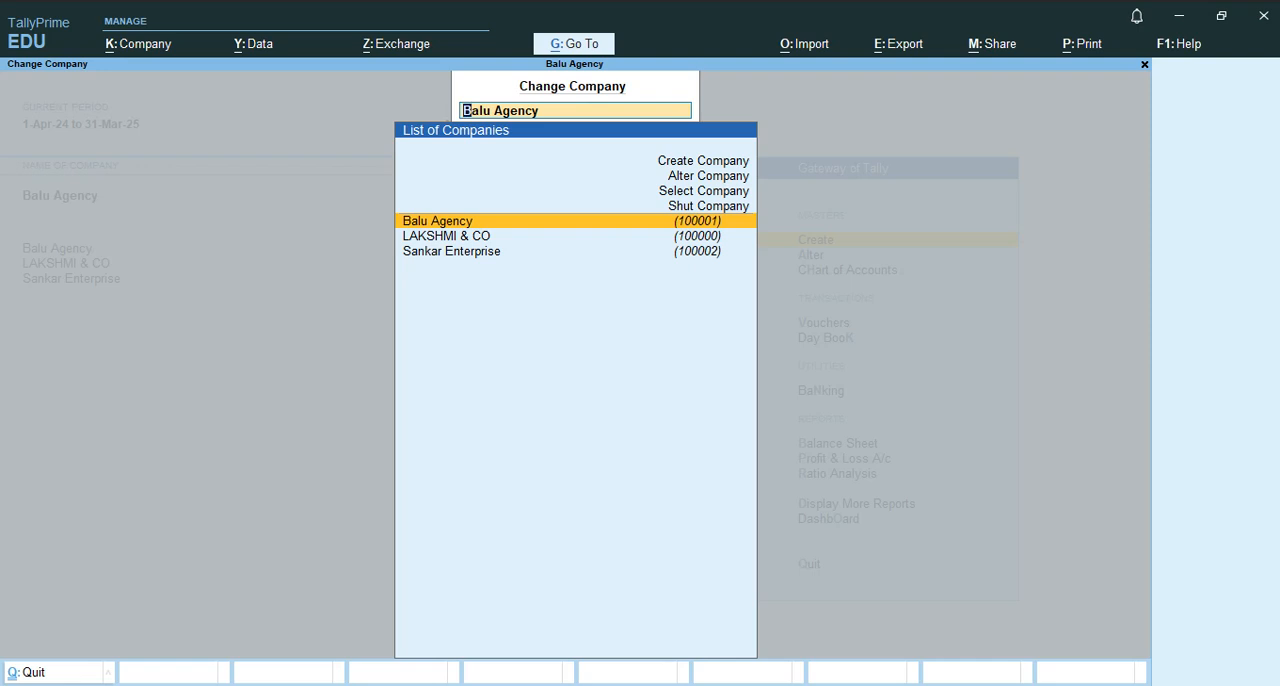
pyautogui.press('Up')
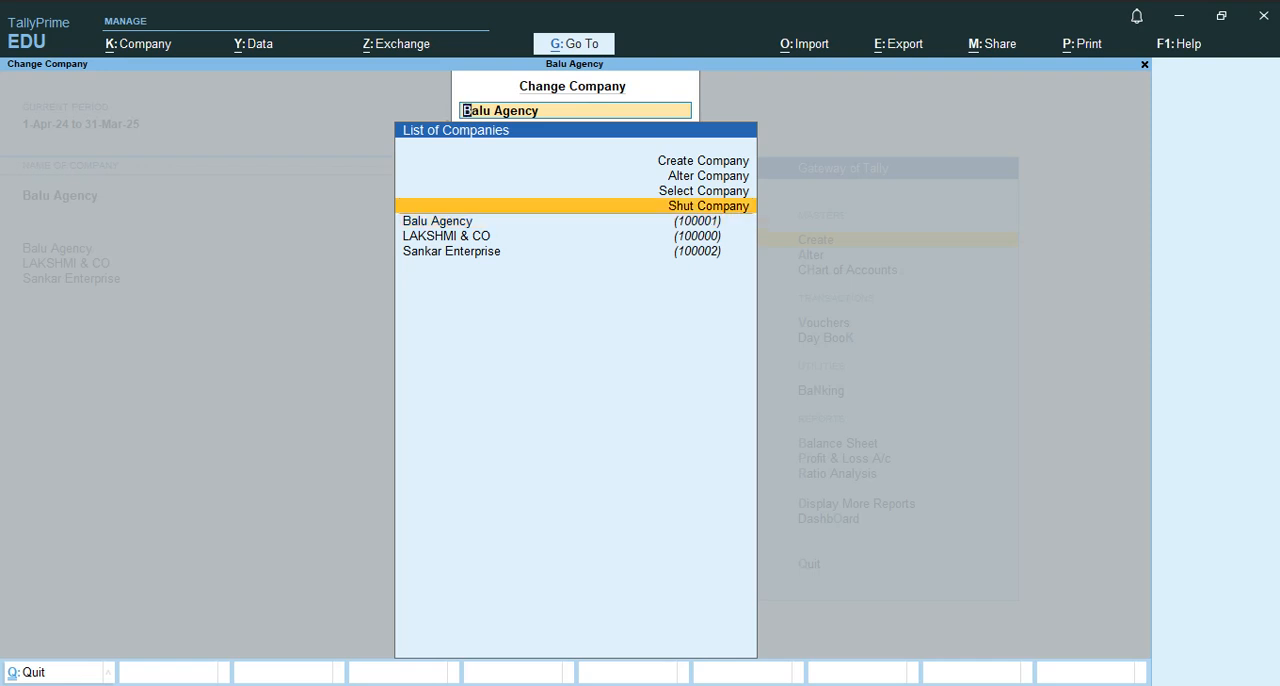
pyautogui.press('Return')
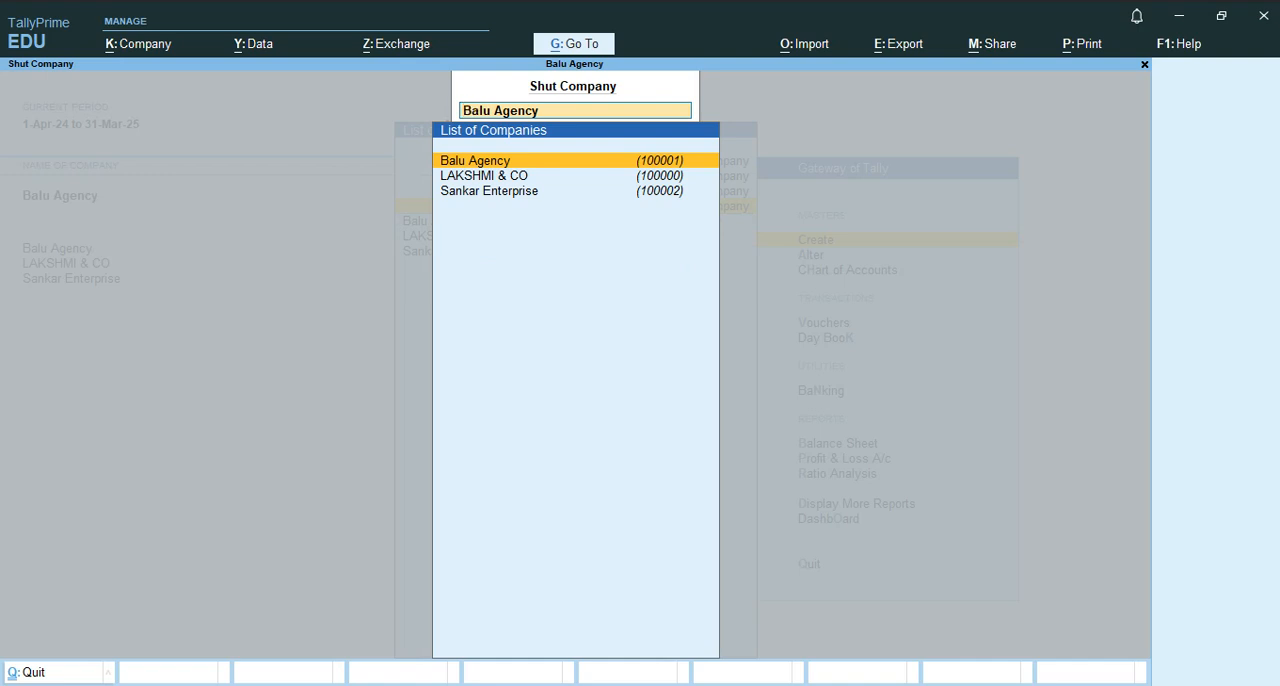
pyautogui.press('Down')
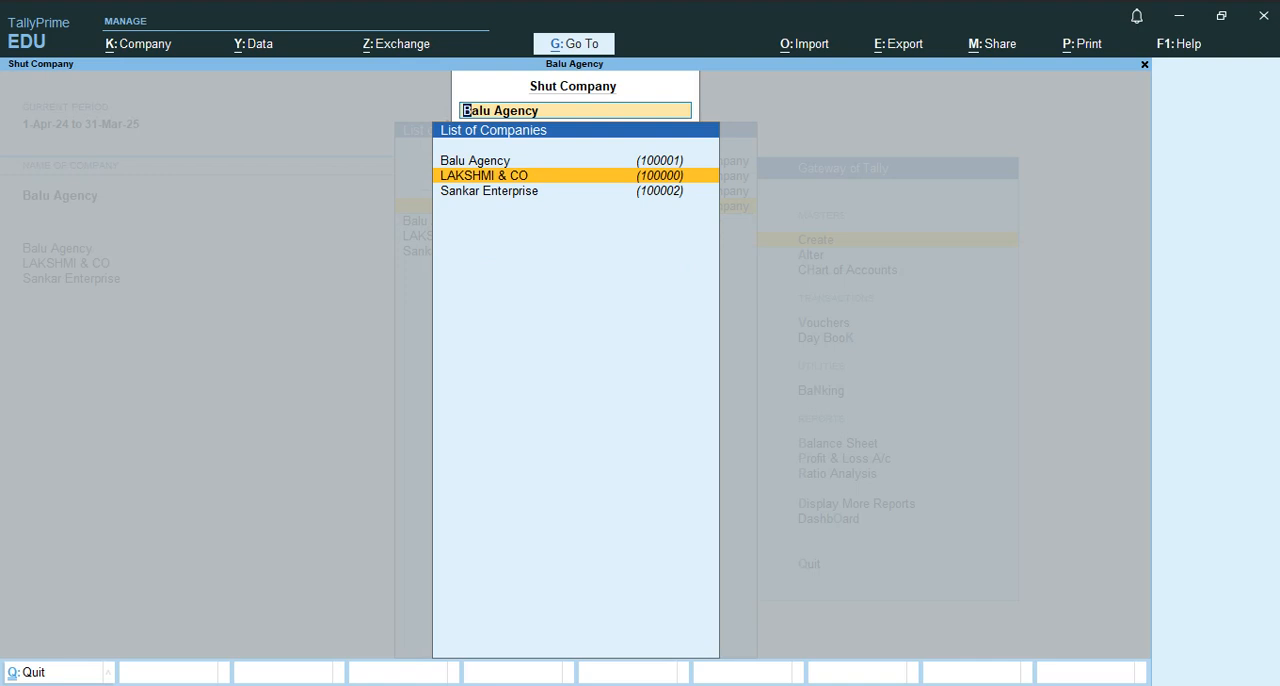
pyautogui.press('Return')
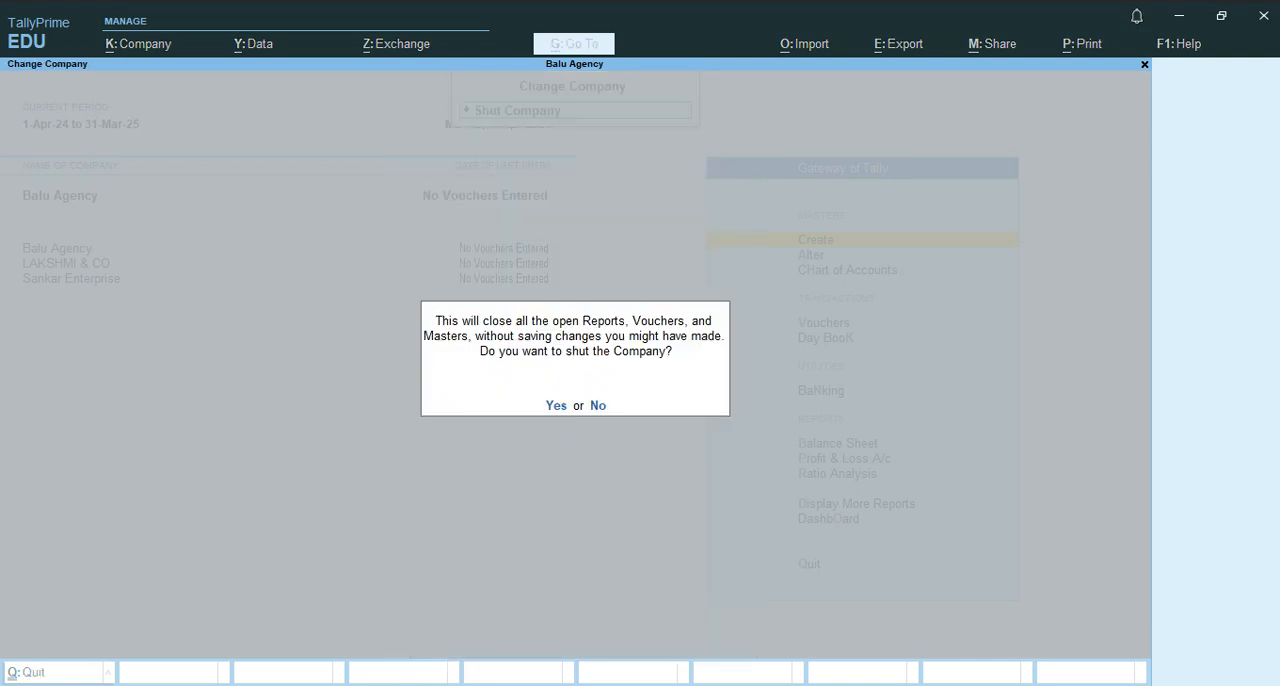
pyautogui.press('Return')
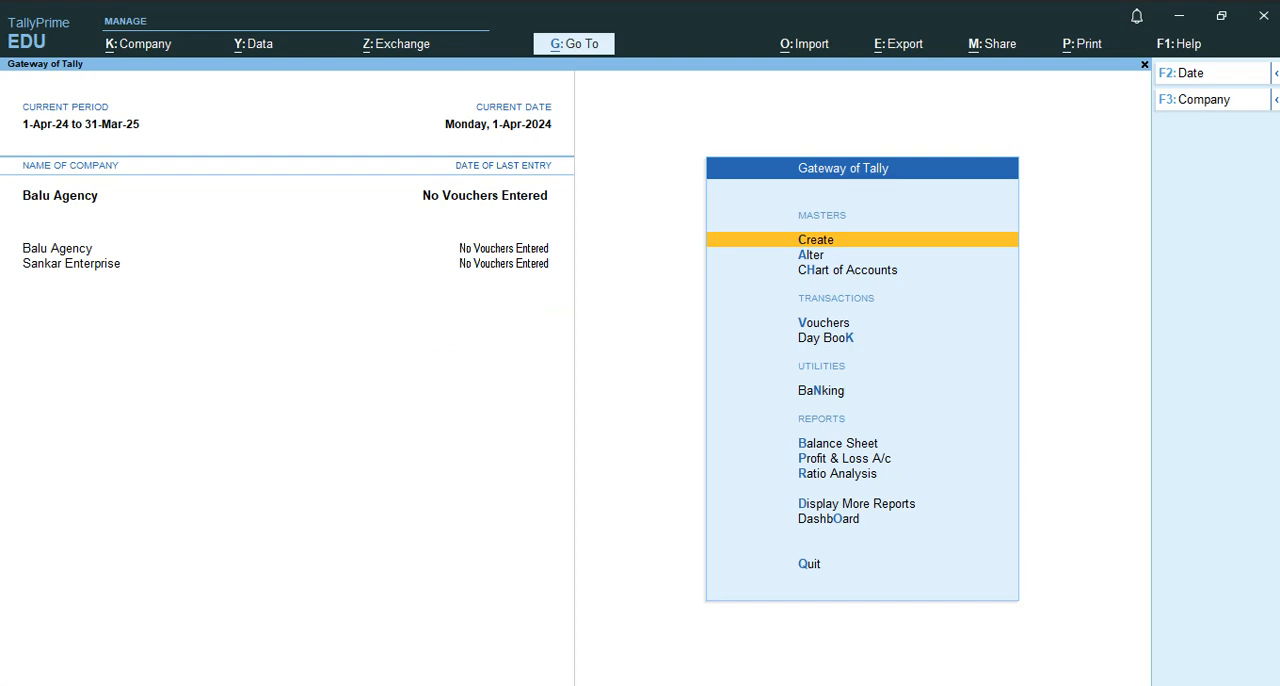
# Shut the company Sankar Enterprise and accept the closing confirmation.
pyautogui.press('F3')
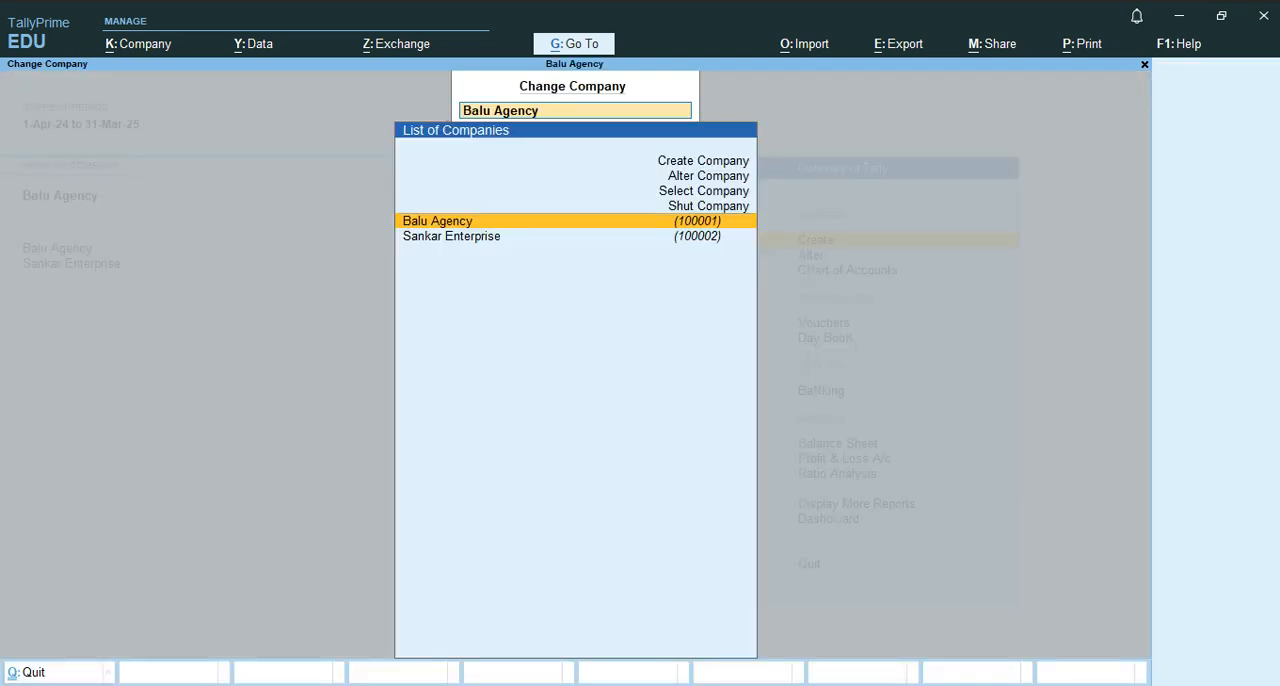
pyautogui.press('Up')
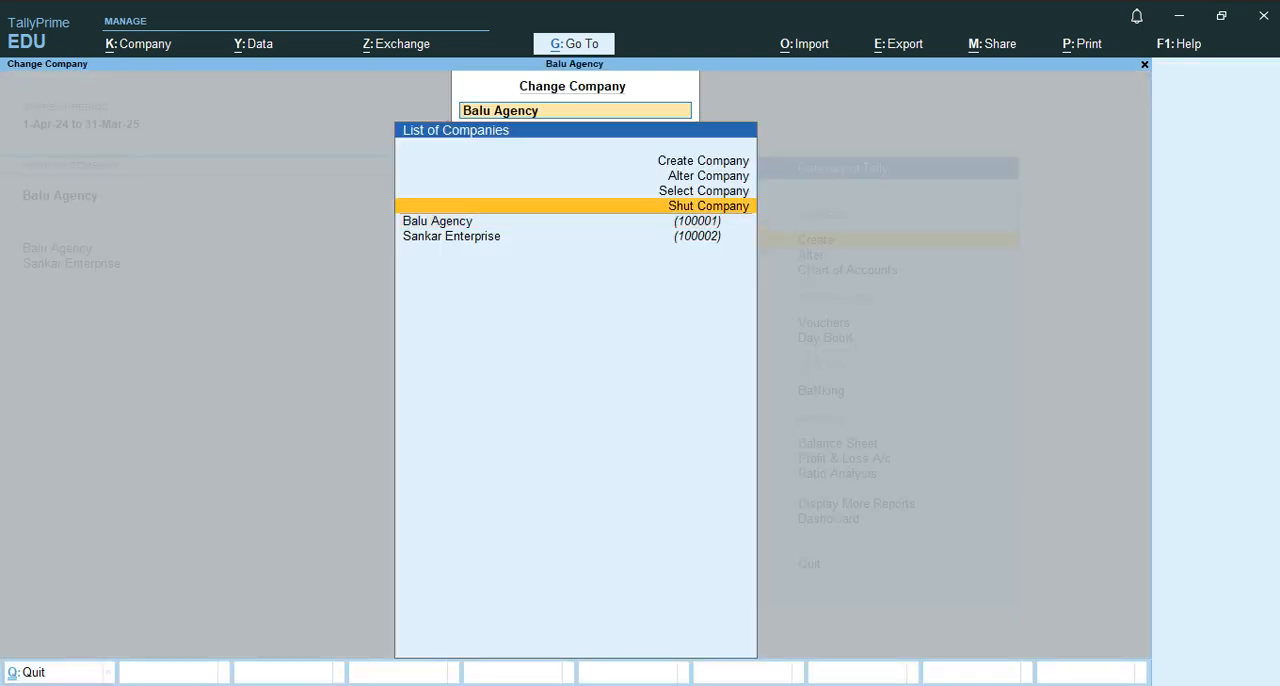
pyautogui.press('Return')
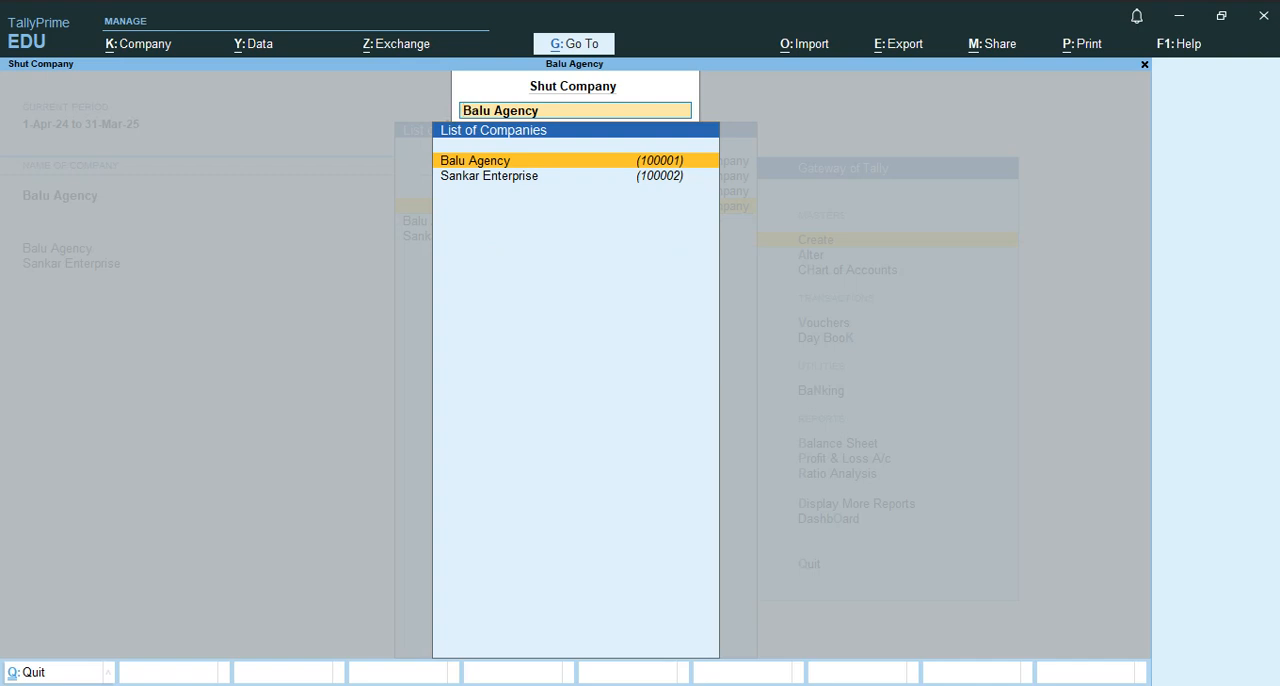
pyautogui.press('Down')
pyautogui.press('Up')
pyautogui.press('Down')
pyautogui.press('Up')
pyautogui.press('Down')
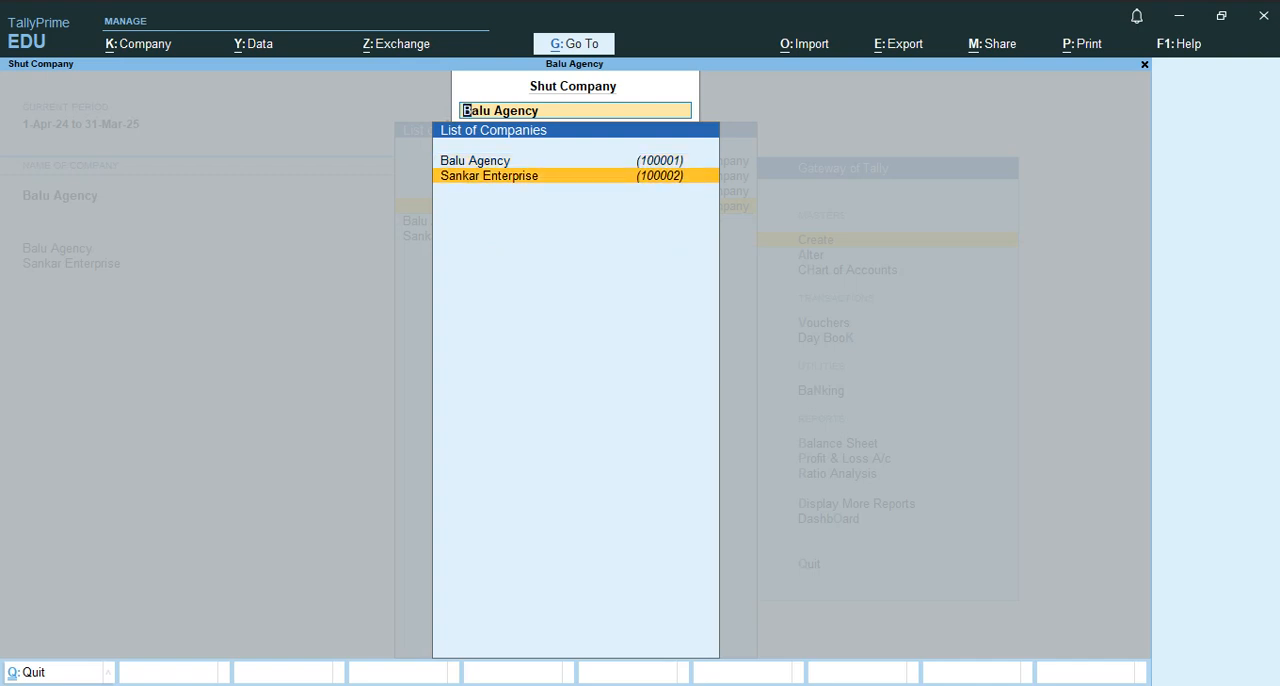
pyautogui.press('Return')
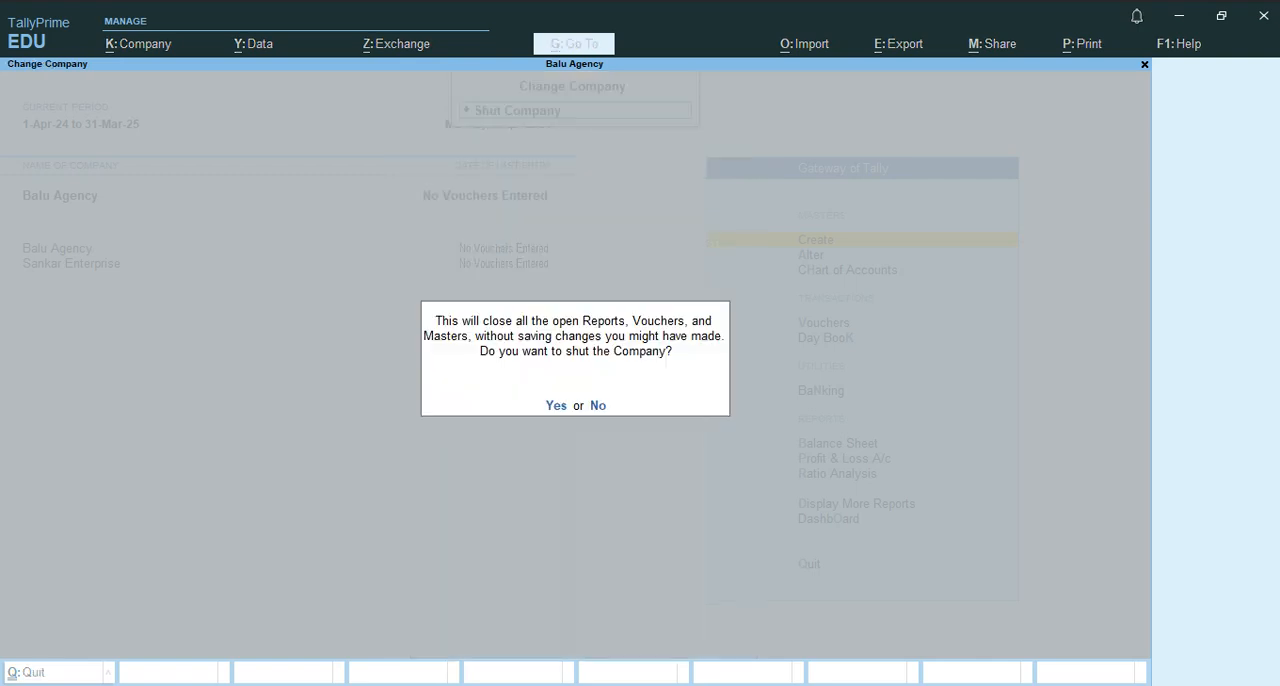
pyautogui.press('y')
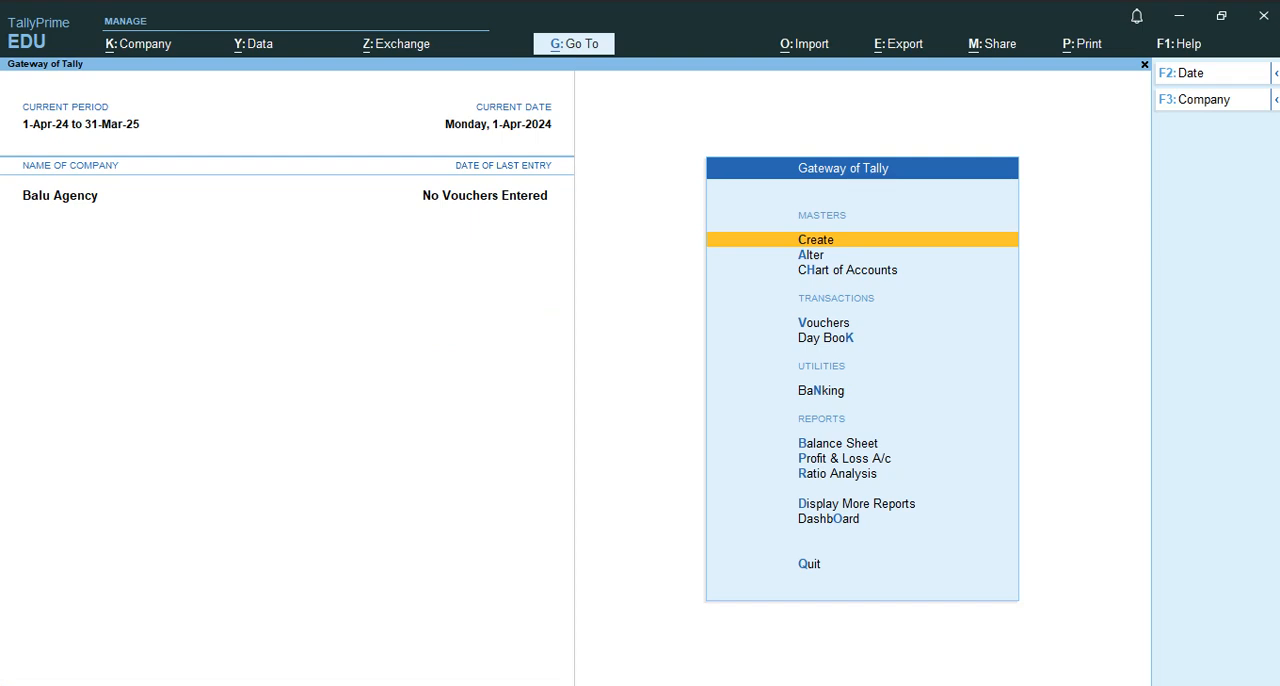
# Create a new company with Ganesh& Co as company and mailing name, leaving the remaining details at their defaults.
pyautogui.press('F3')
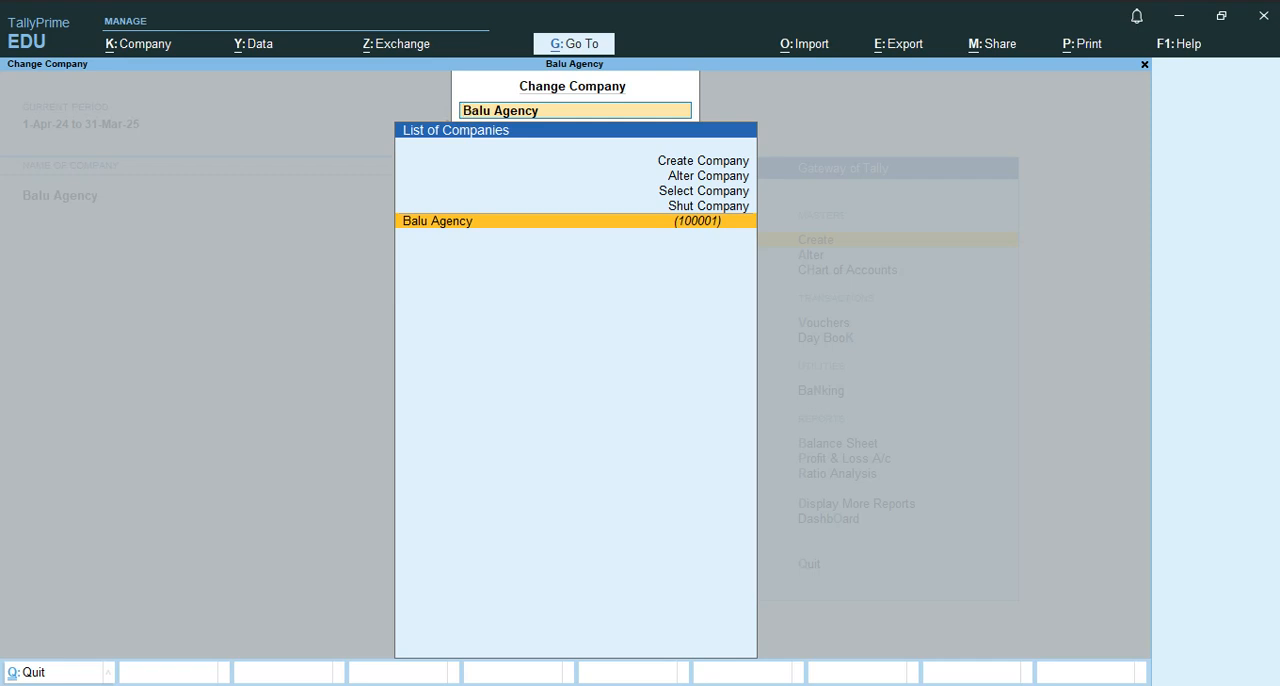
pyautogui.press('Up')
pyautogui.press('Up')
pyautogui.press('Up')
pyautogui.press('Up')
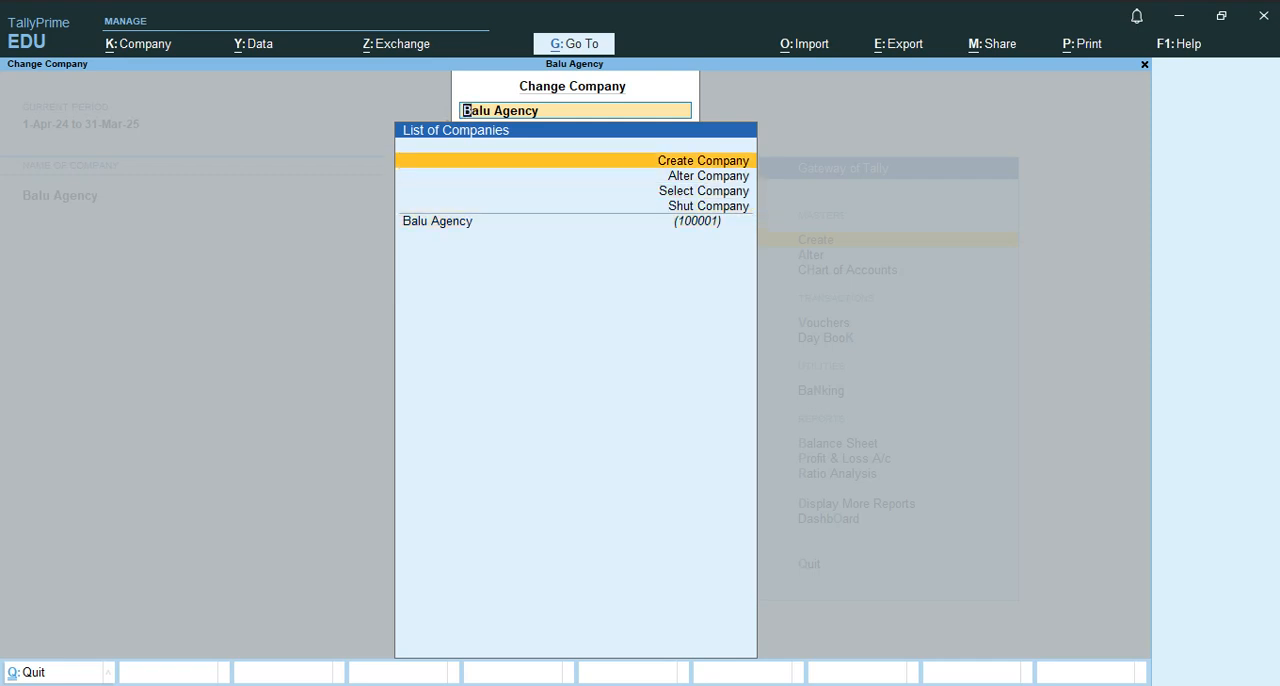
pyautogui.press('Return')
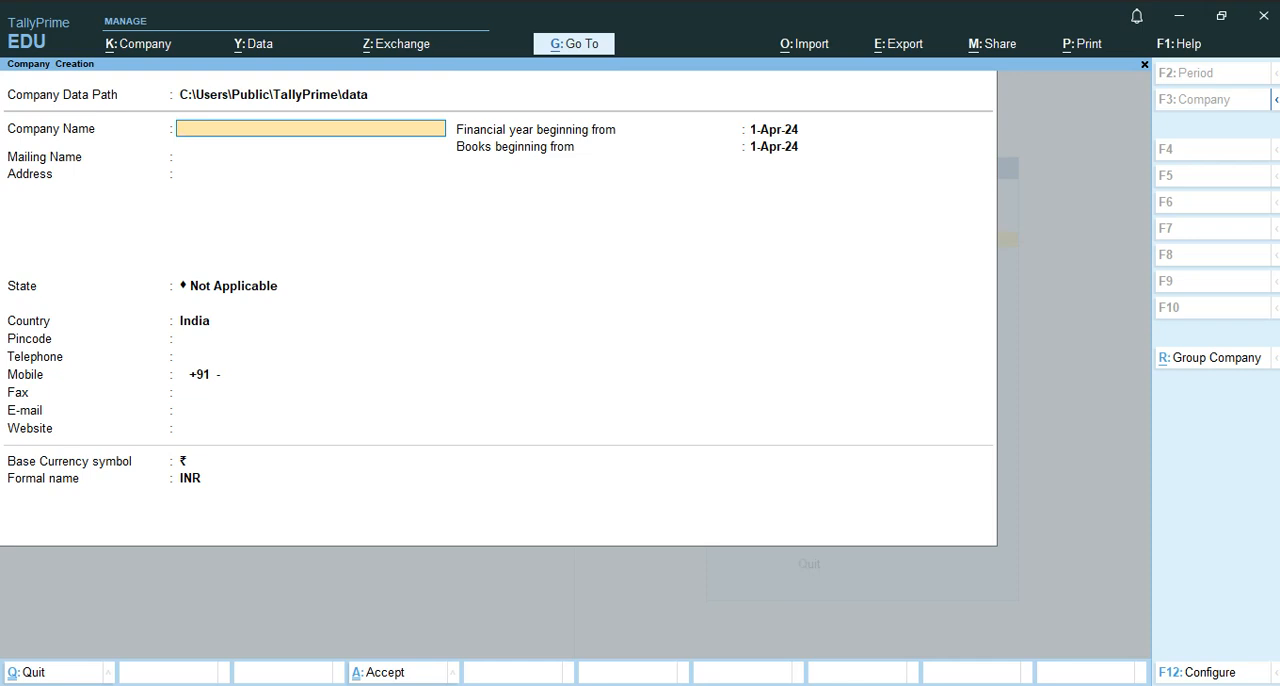
pyautogui.write('Ganesh')
pyautogui.write('& Co')
pyautogui.press('Return')
pyautogui.press('Return')
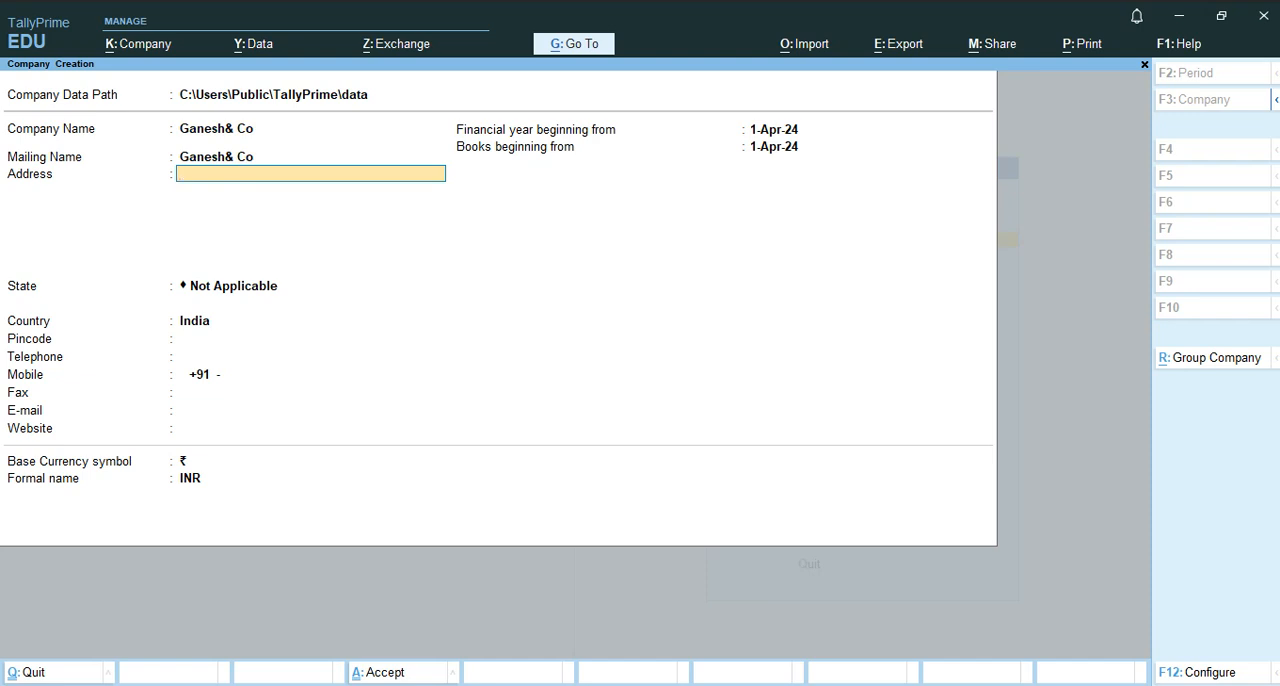
pyautogui.press('ctrl')
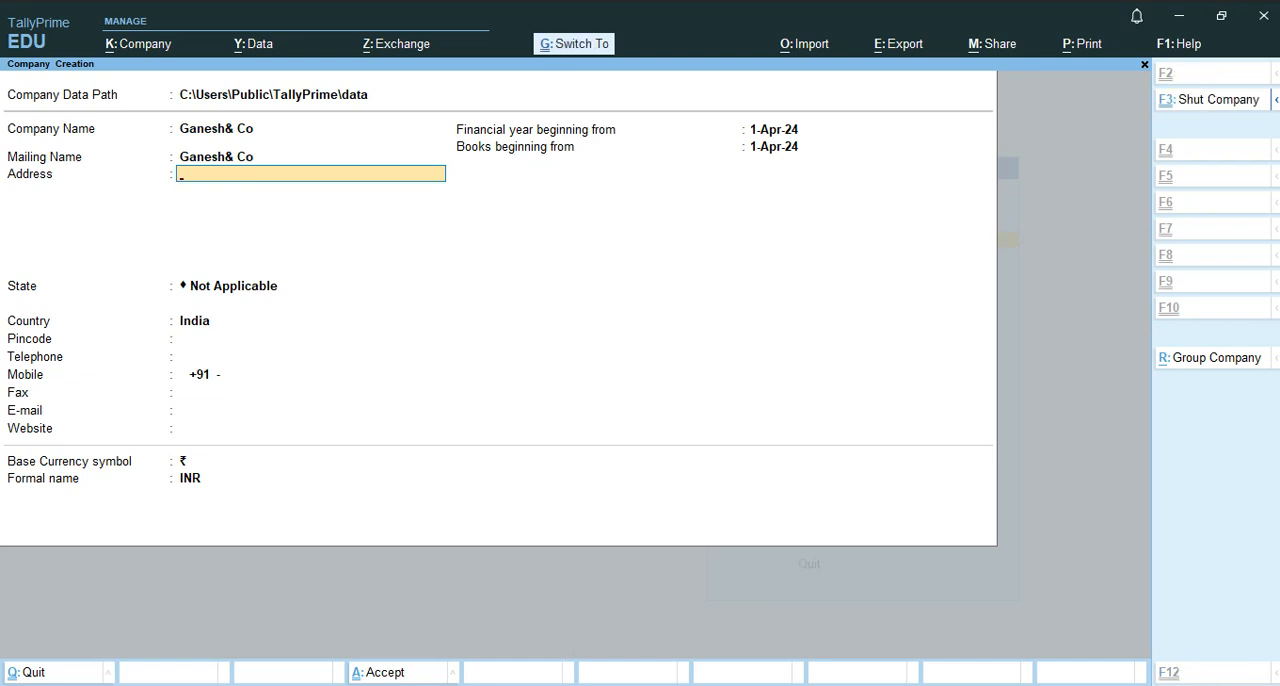
pyautogui.hotkey('ctrl', 'a')
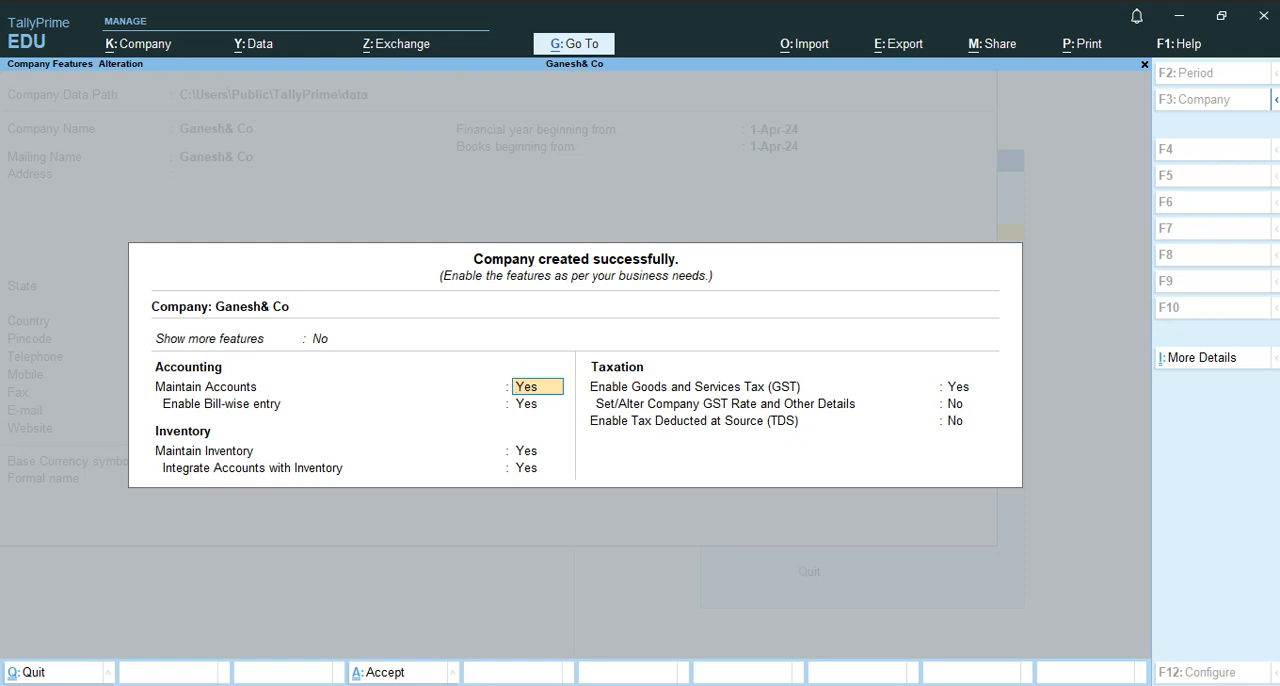
# Set bill-wise entry, Maintain Inventory and Goods and Services Tax to No for Ganesh& Co, and accept the company features.
pyautogui.press('Return')
pyautogui.write('n')
pyautogui.press('Return')
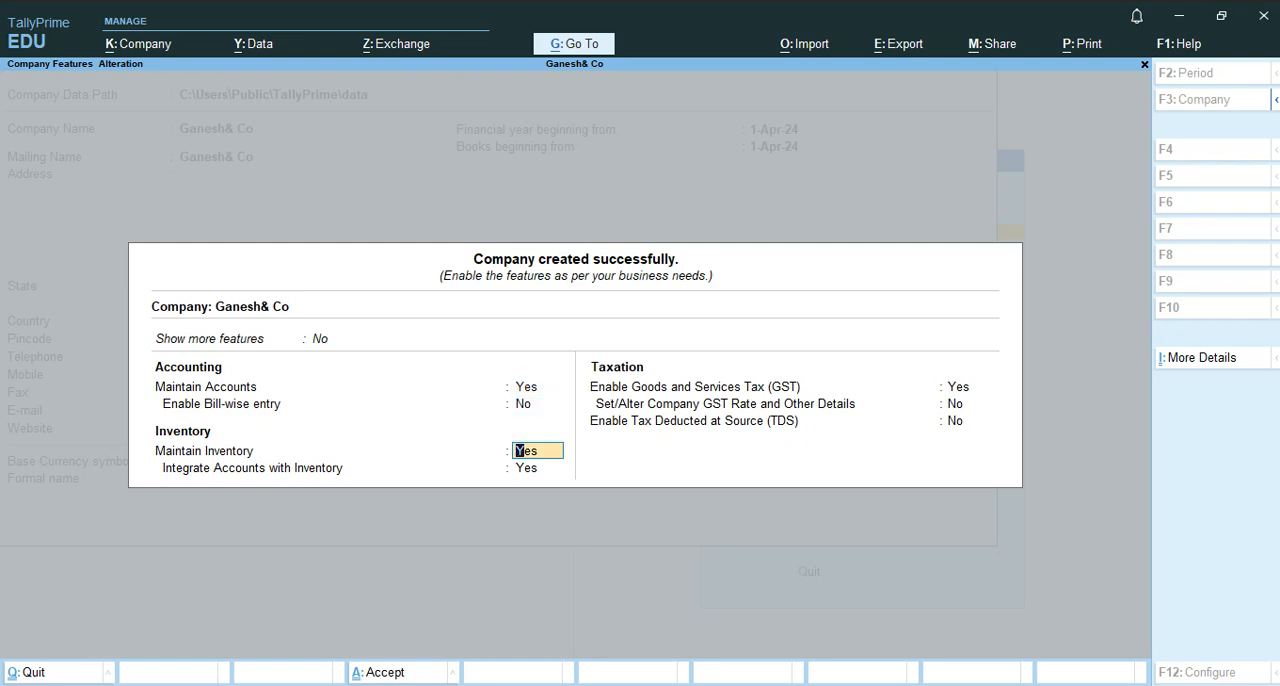
pyautogui.write('n')
pyautogui.press('Return')
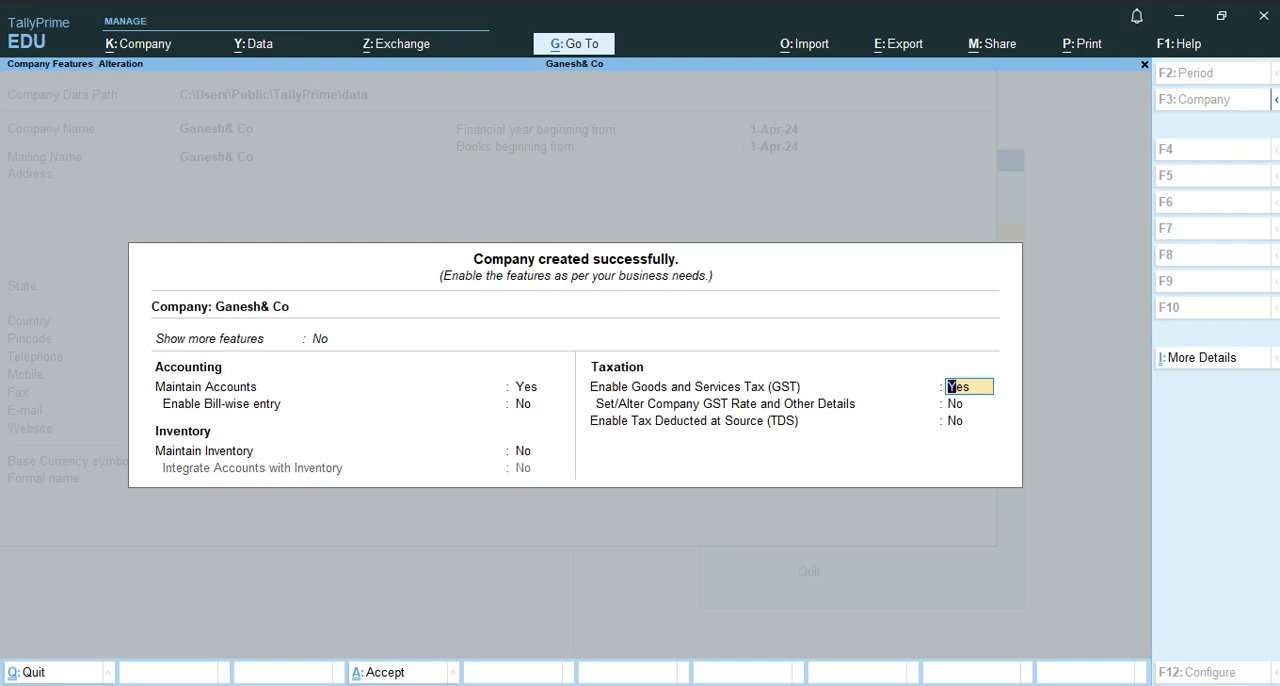
pyautogui.write('n')
pyautogui.press('Return')
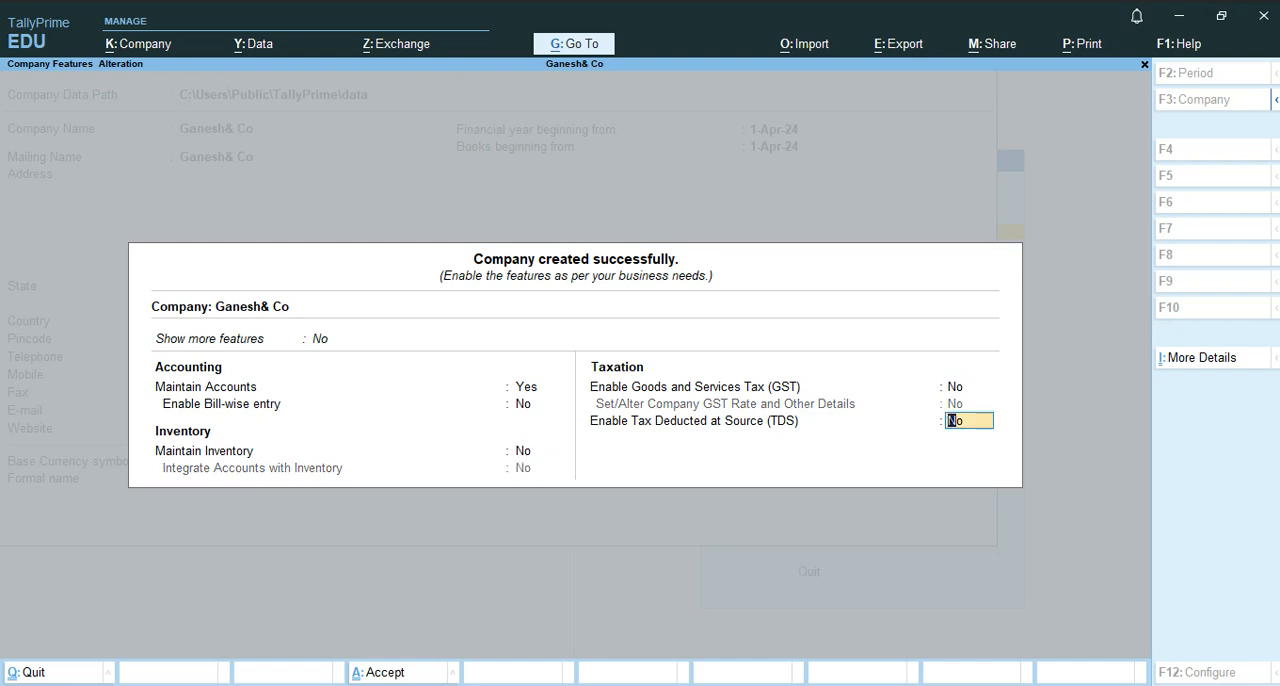
pyautogui.press('ctrl')
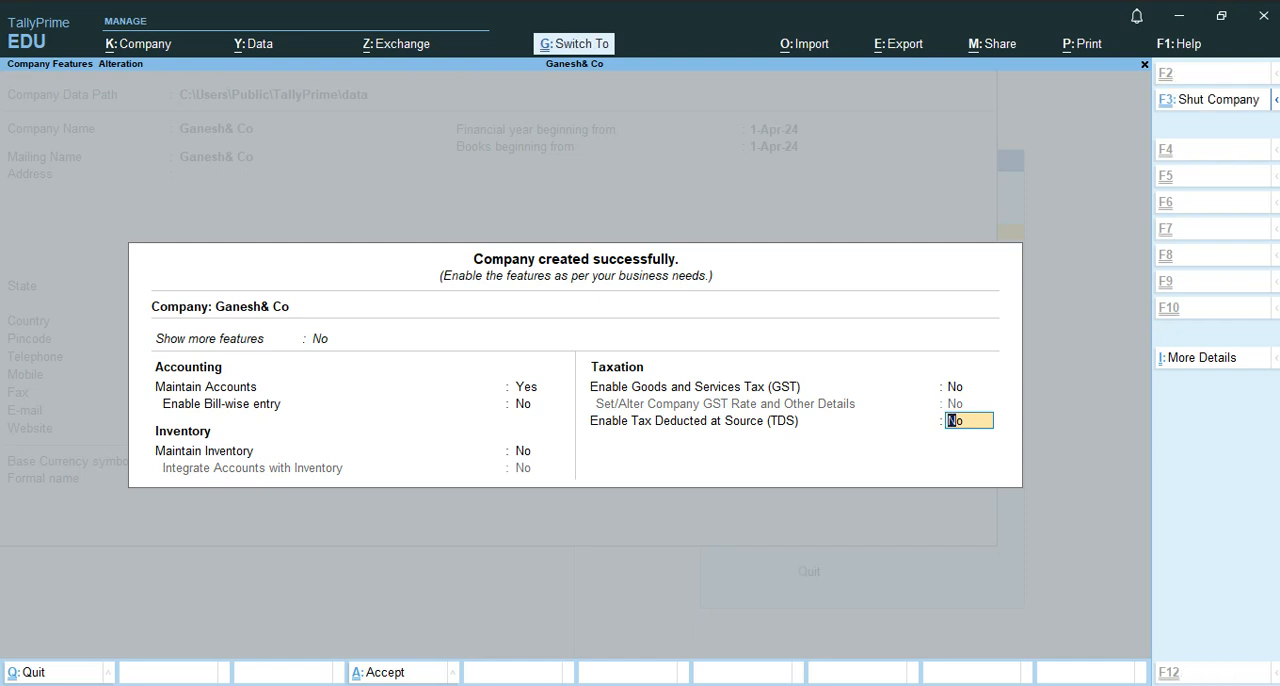
pyautogui.hotkey('ctrl', 'a')
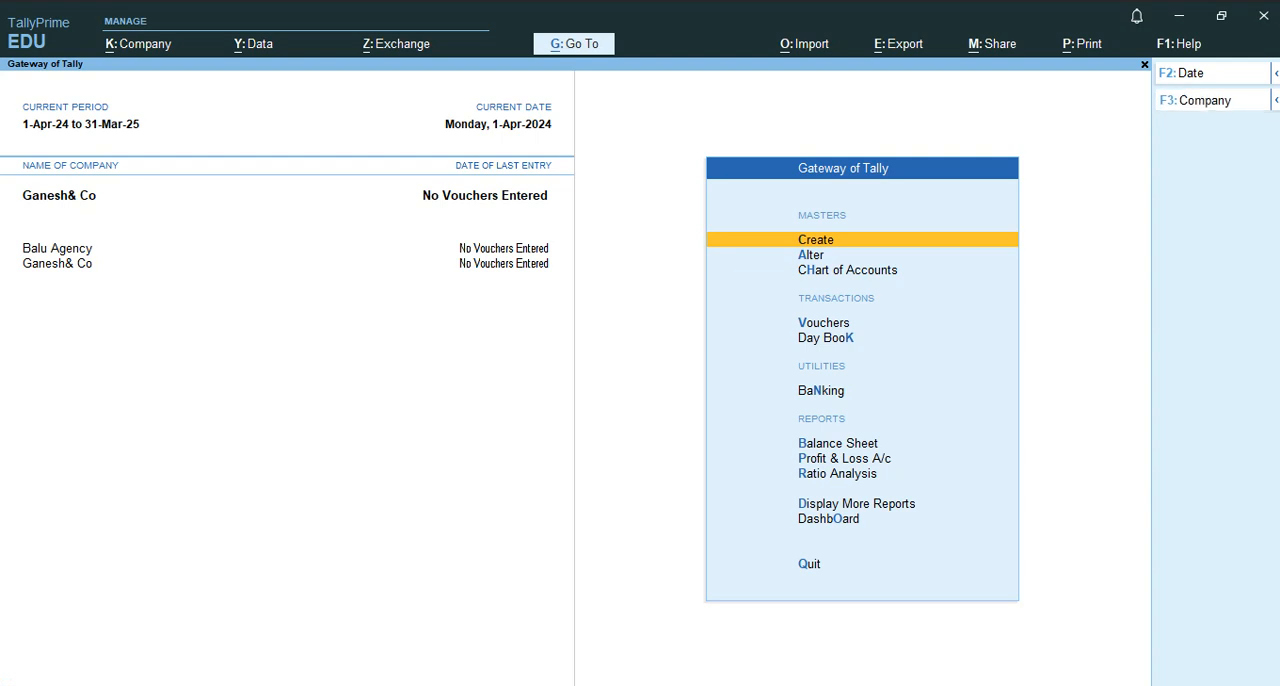
# Open the company Ganesh& Co for alteration.
pyautogui.press('F3')
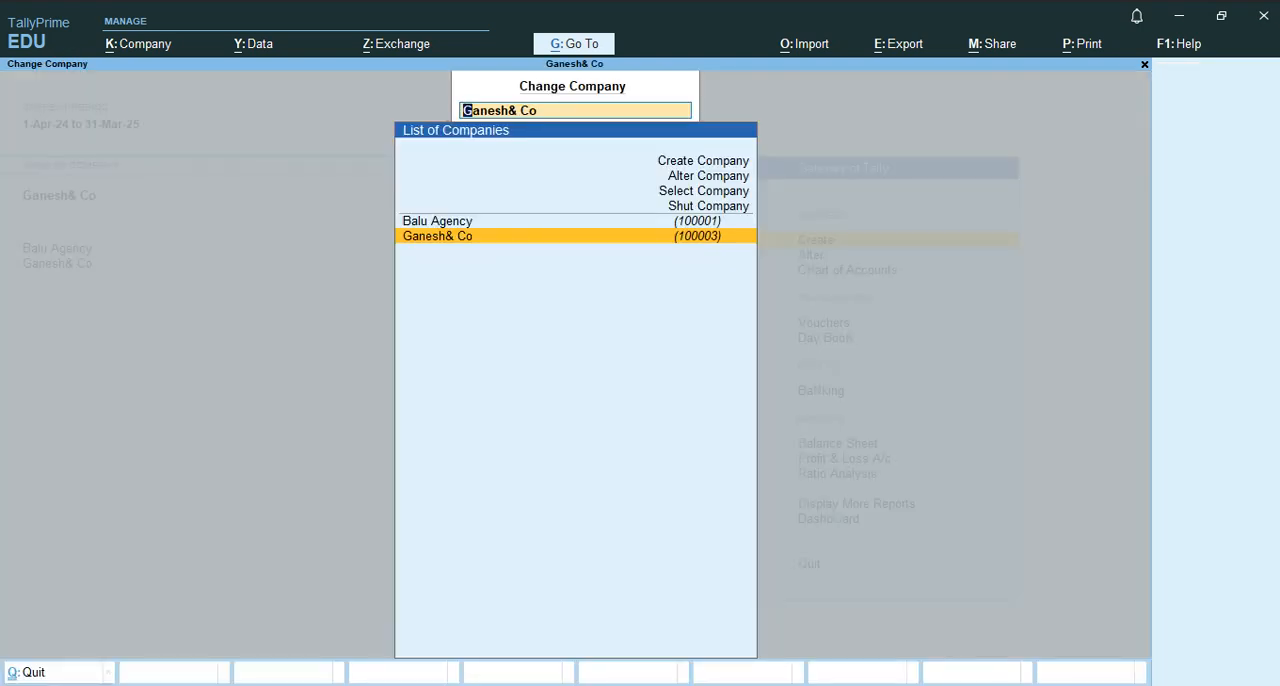
pyautogui.press('Up')
pyautogui.press('Up')
pyautogui.press('Up')
pyautogui.press('Up')
pyautogui.press('Up')
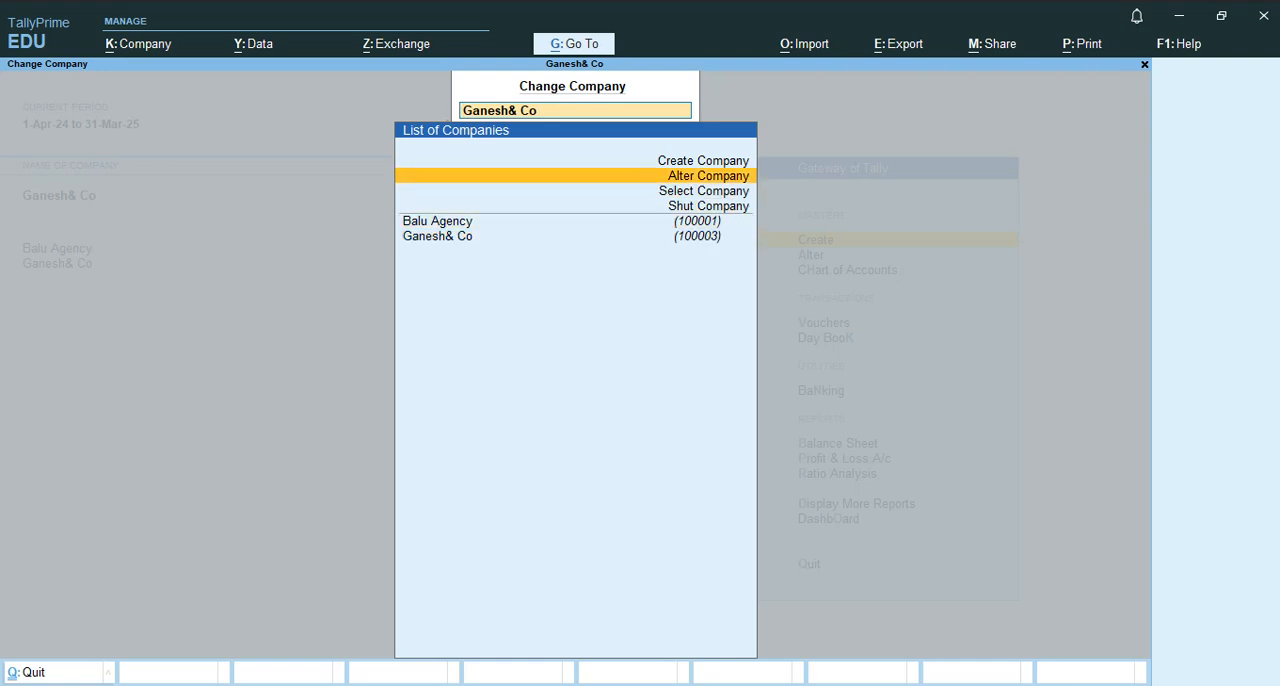
pyautogui.press('Down')
pyautogui.press('Down')
pyautogui.press('Up')
pyautogui.press('Up')
pyautogui.press('Down')
pyautogui.press('Return')
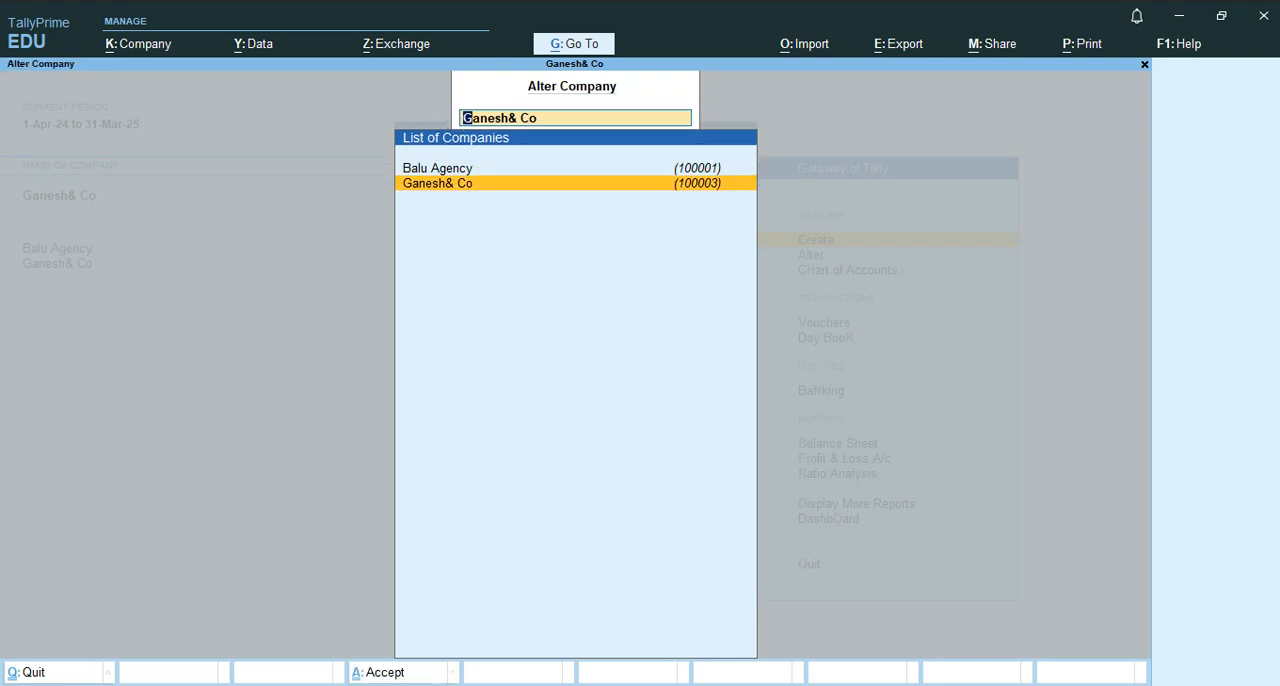
pyautogui.press('Up')
pyautogui.press('Down')
pyautogui.press('Return')
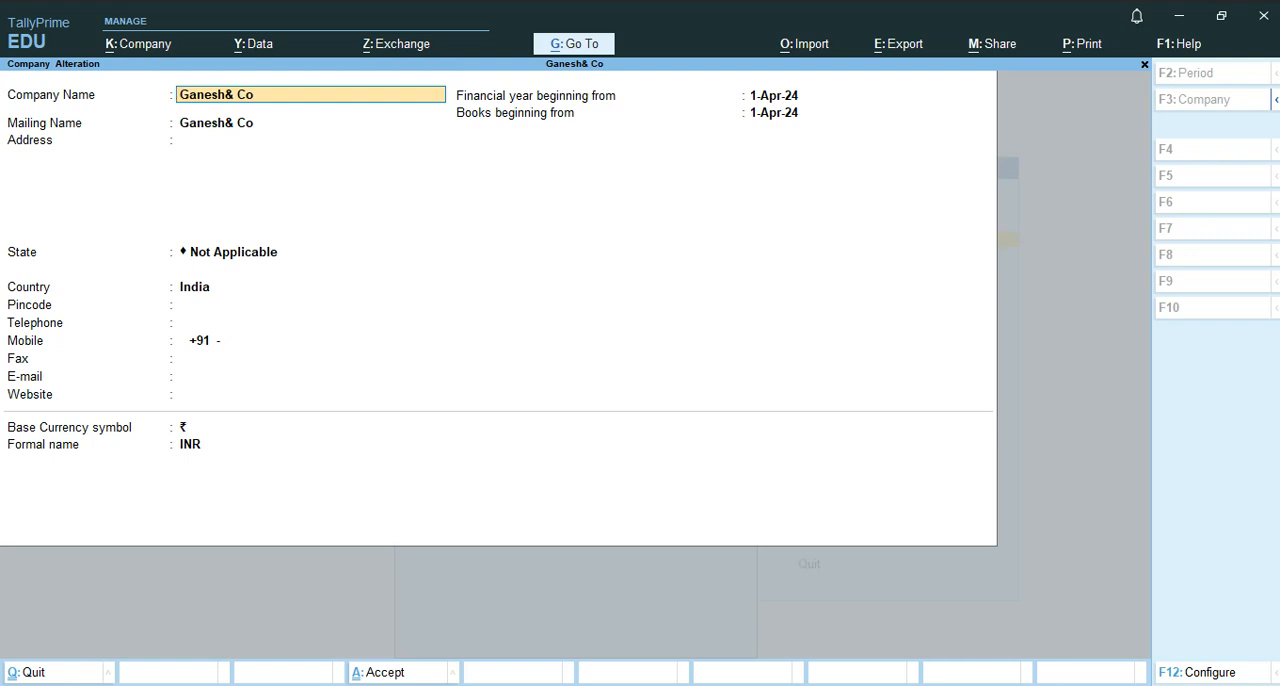
# Delete the company Ganesh& Co and accept both deletion confirmations.
pyautogui.press('ctrl')
pyautogui.hotkey('alt', 'd')
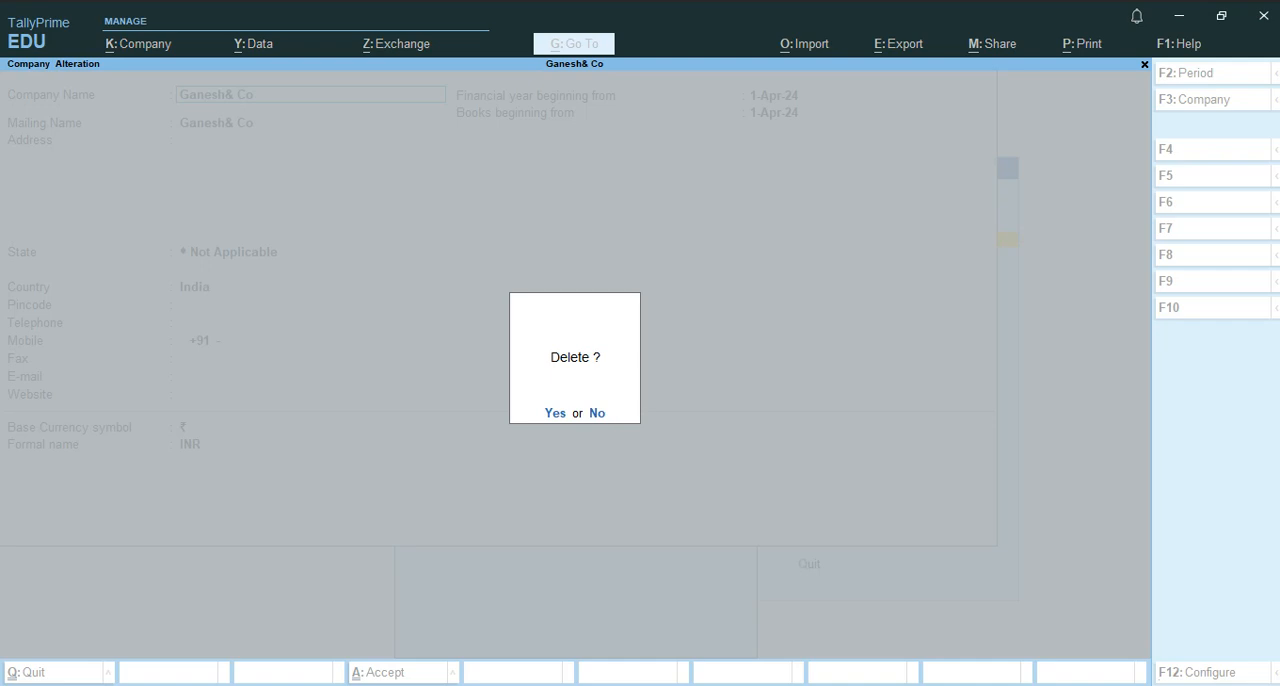
pyautogui.press('y')
pyautogui.press('y')
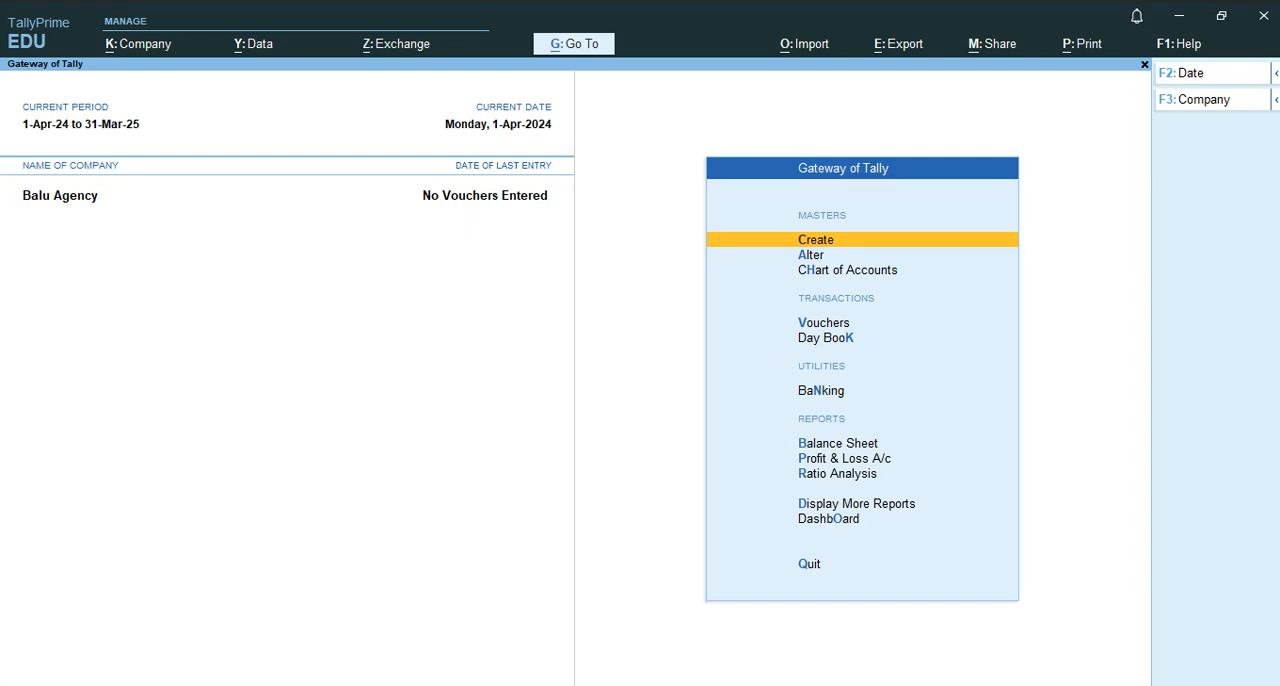
# Open the company selection list and examine which companies remain in the data folder.
pyautogui.press('F3')
pyautogui.press('Up')
pyautogui.press('Up')
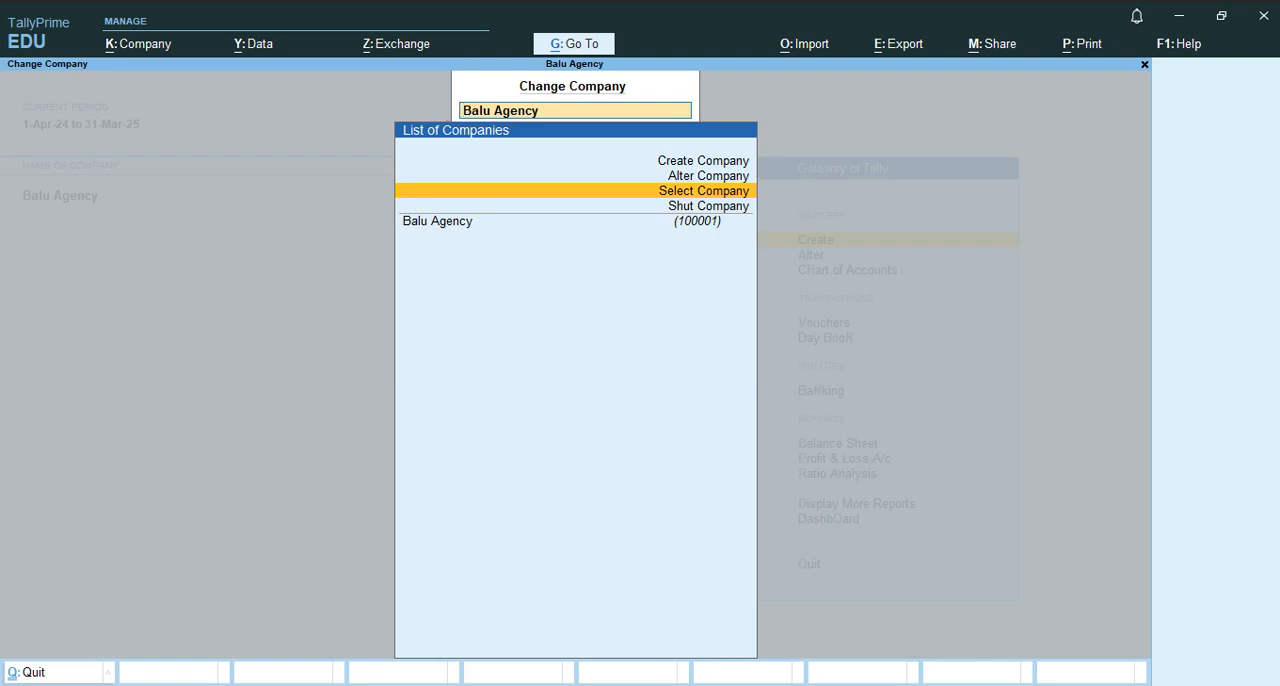
pyautogui.press('Return')
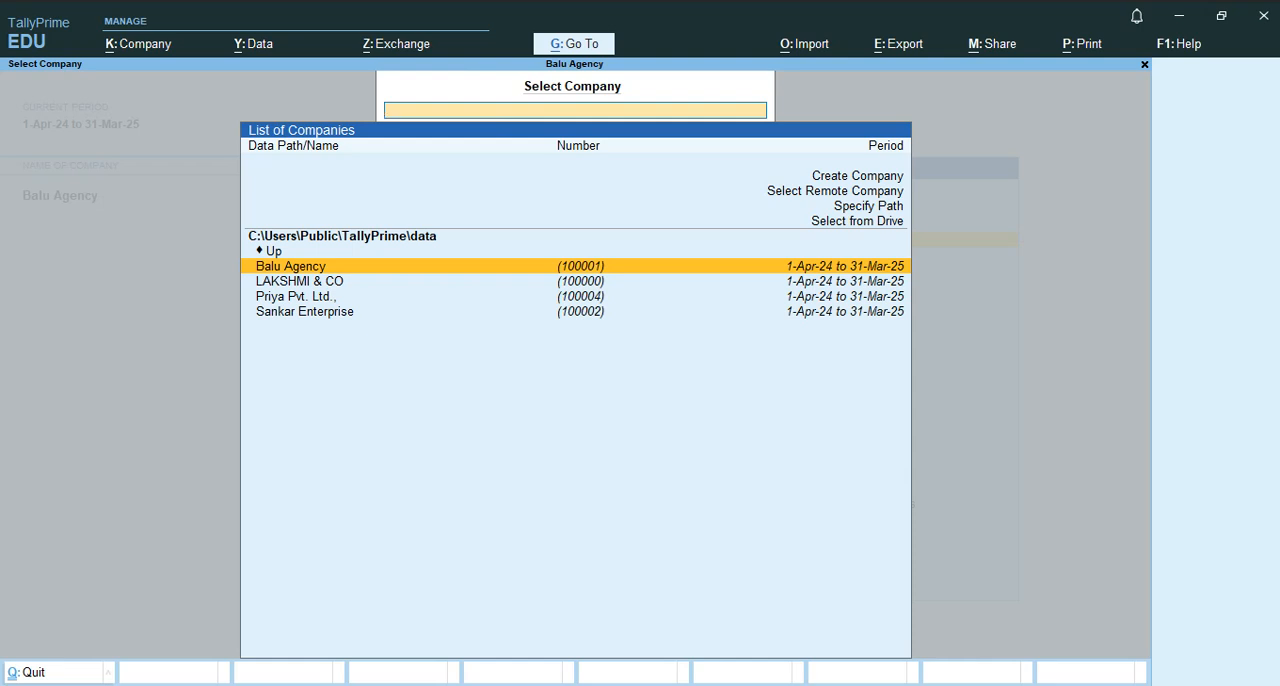
pyautogui.press('Down')
pyautogui.press('Down')
pyautogui.press('Down')
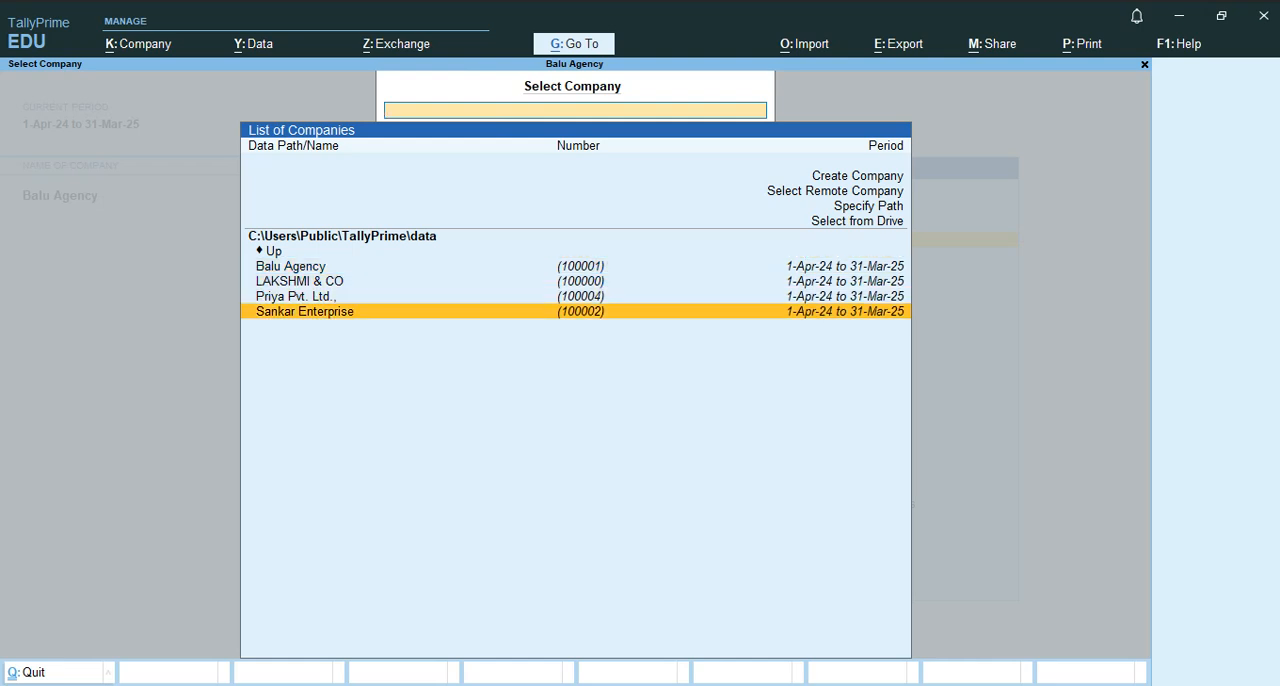
pyautogui.press('Up')
pyautogui.press('Up')
pyautogui.press('Up')
pyautogui.press('Up')
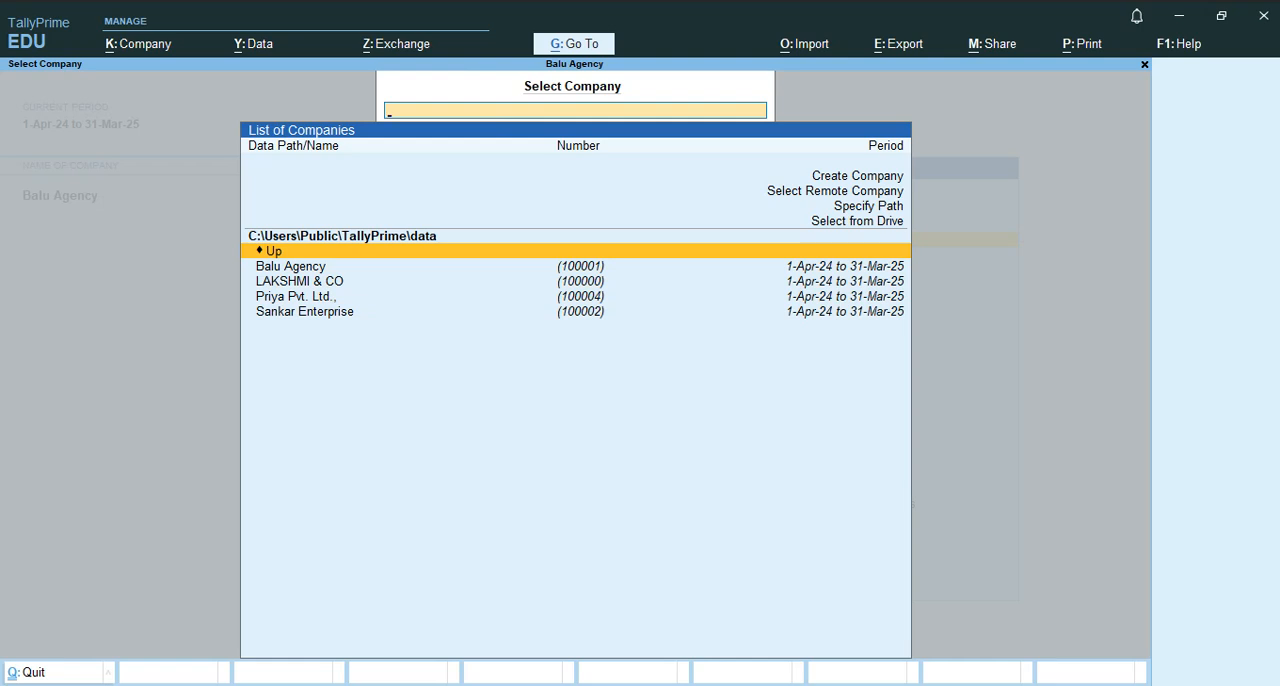
pyautogui.moveTo(663, 685)
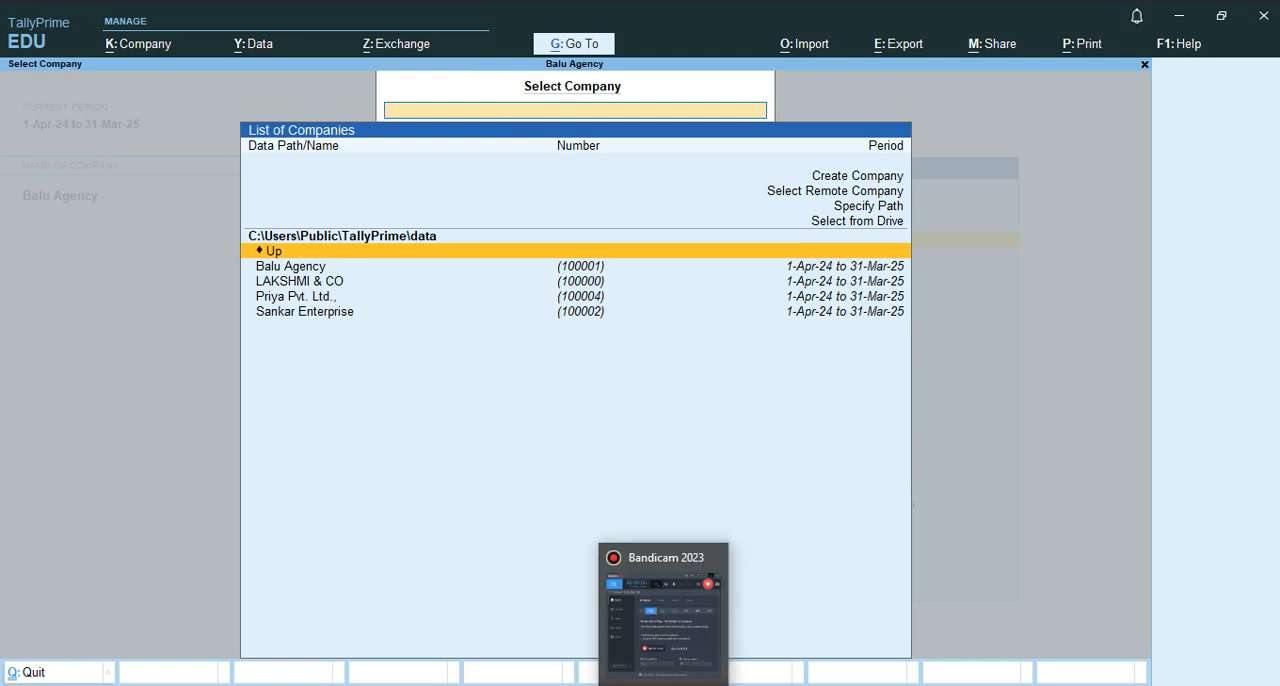
pyautogui.click(663, 625)
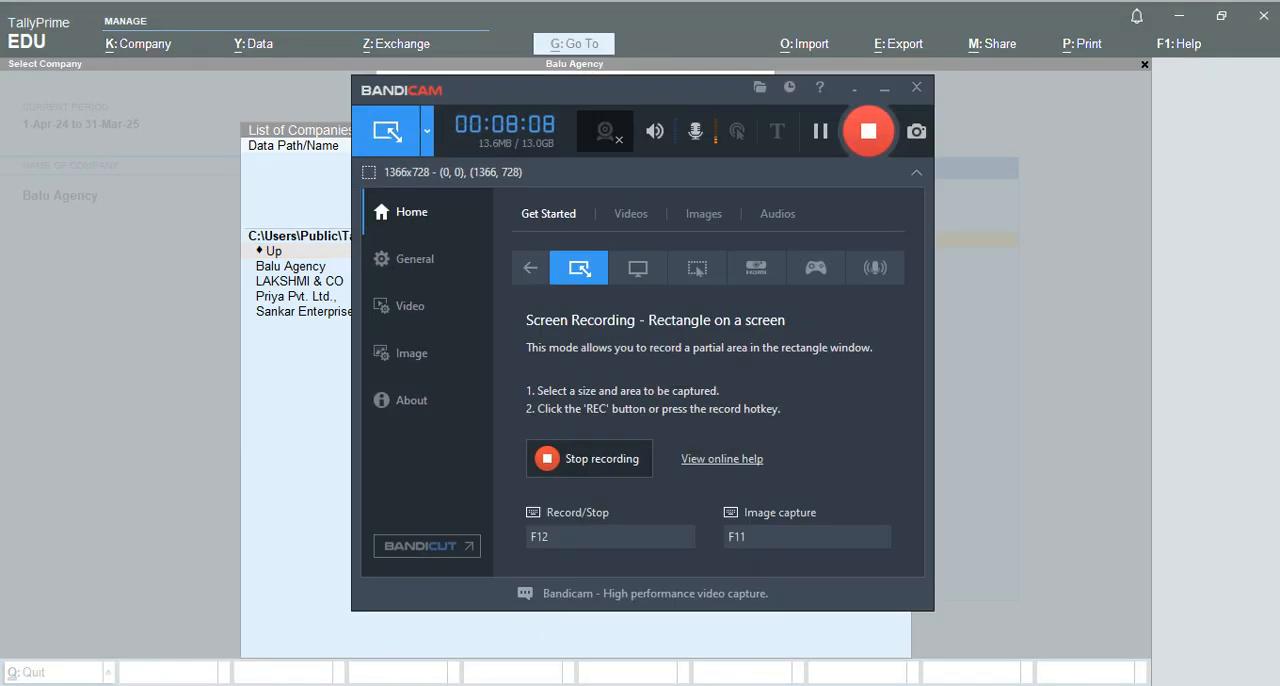